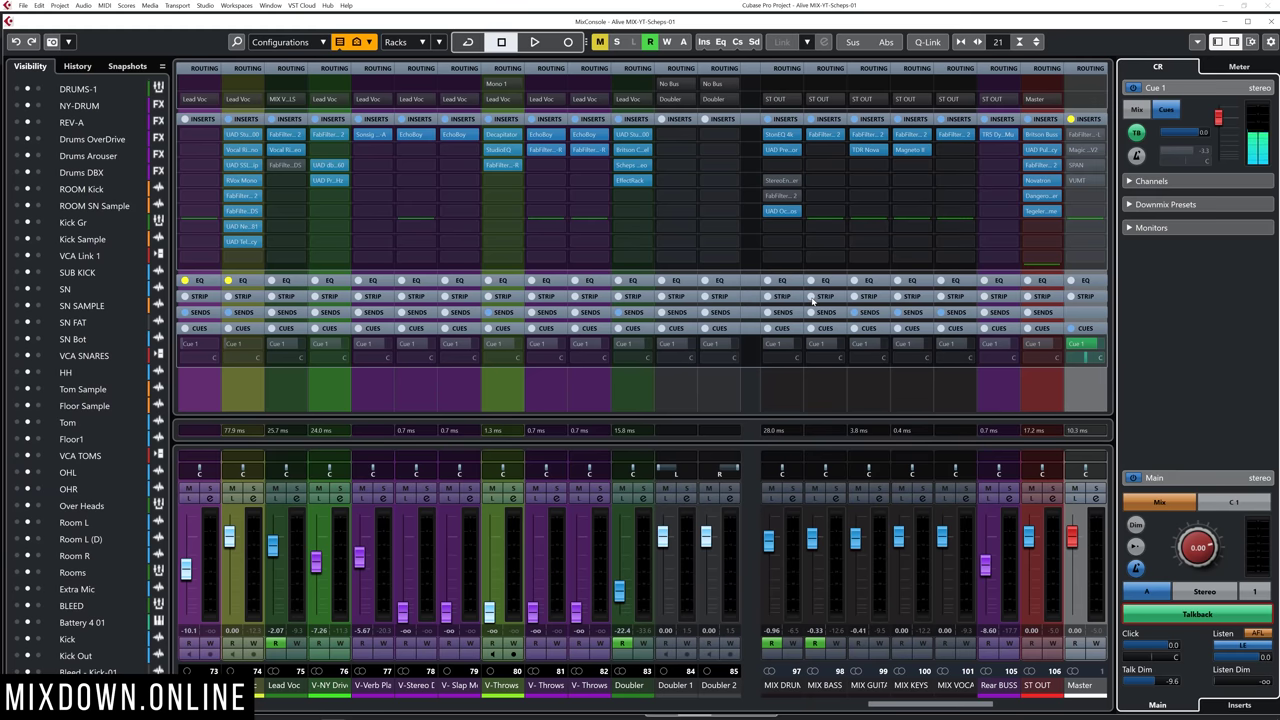
Step: Open the audio connections and compare the Master bus's output routing with the Monitor 1 routing in the Control Room
{"action": "key", "text": "F4"}
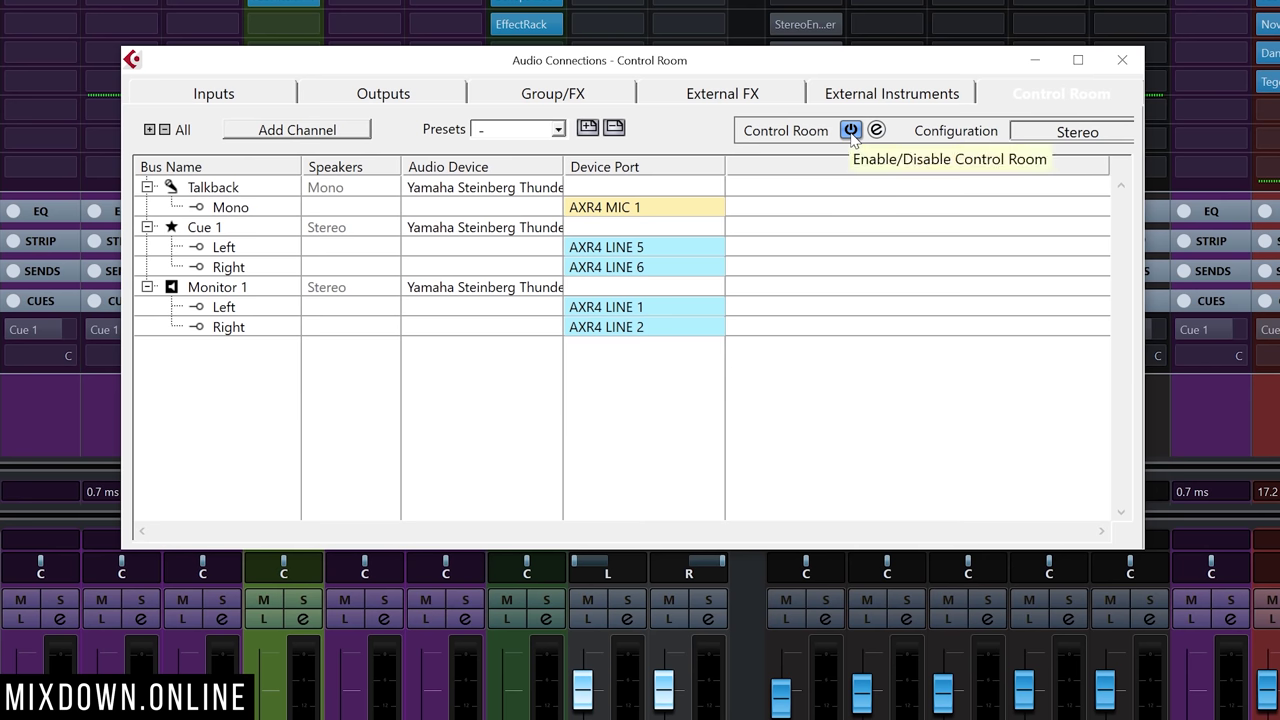
{"action": "left_click", "coordinate": [396, 100]}
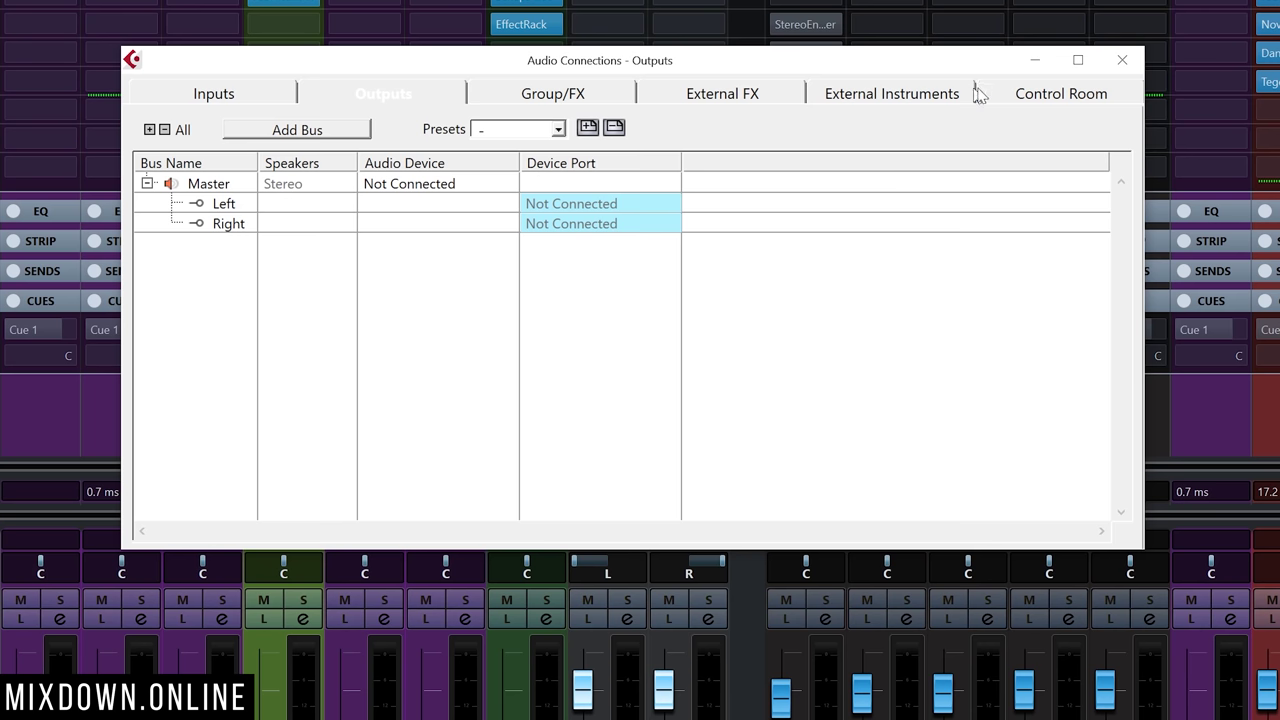
{"action": "left_click", "coordinate": [1048, 100]}
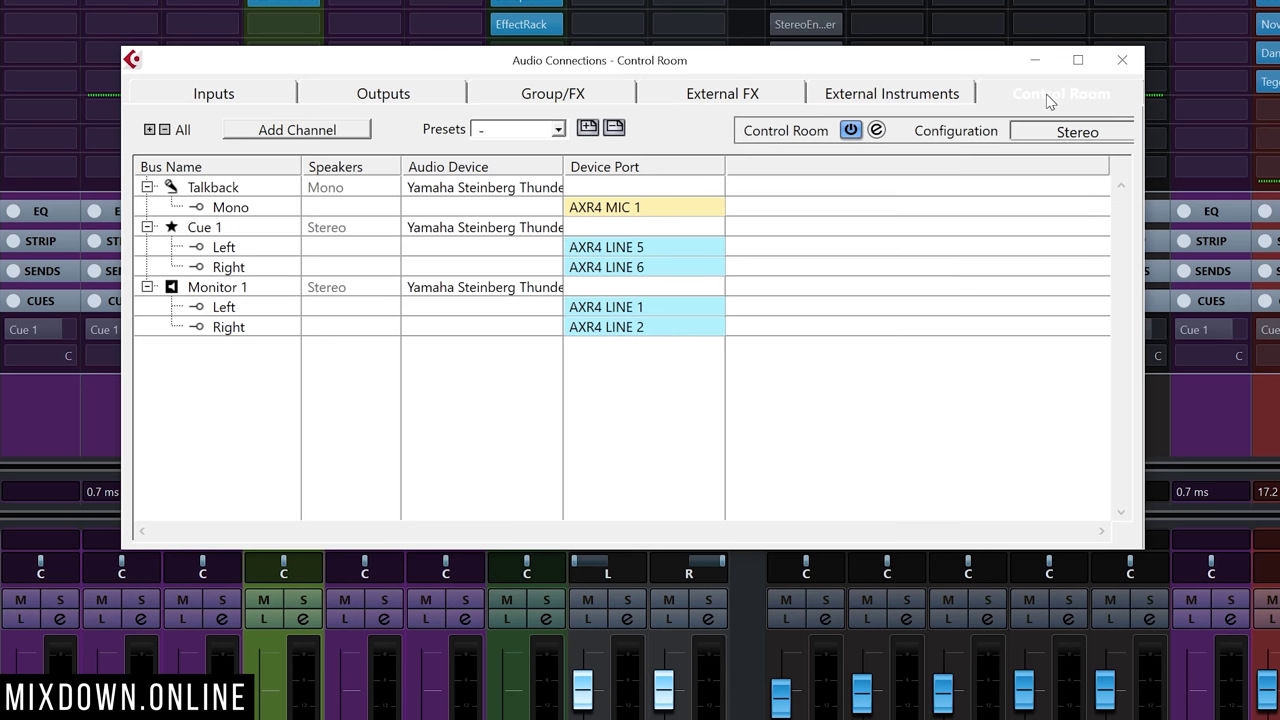
{"action": "double_click", "coordinate": [203, 287]}
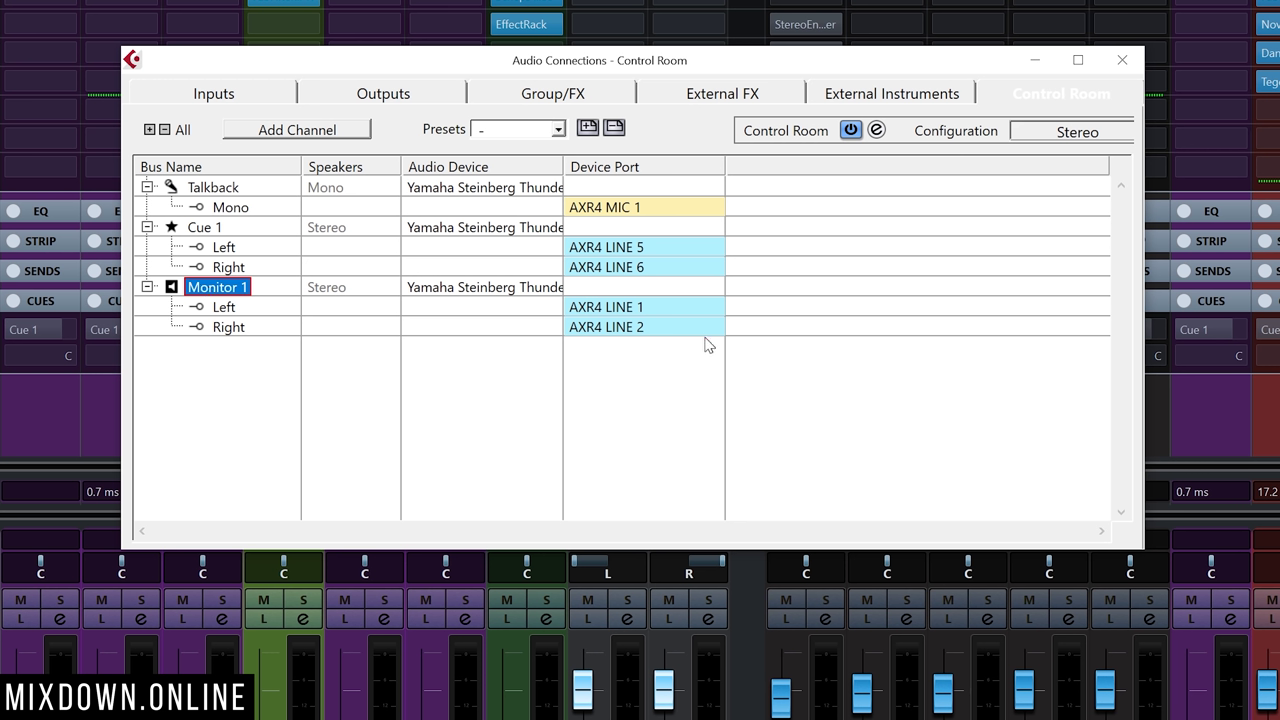
{"action": "left_click", "coordinate": [405, 96]}
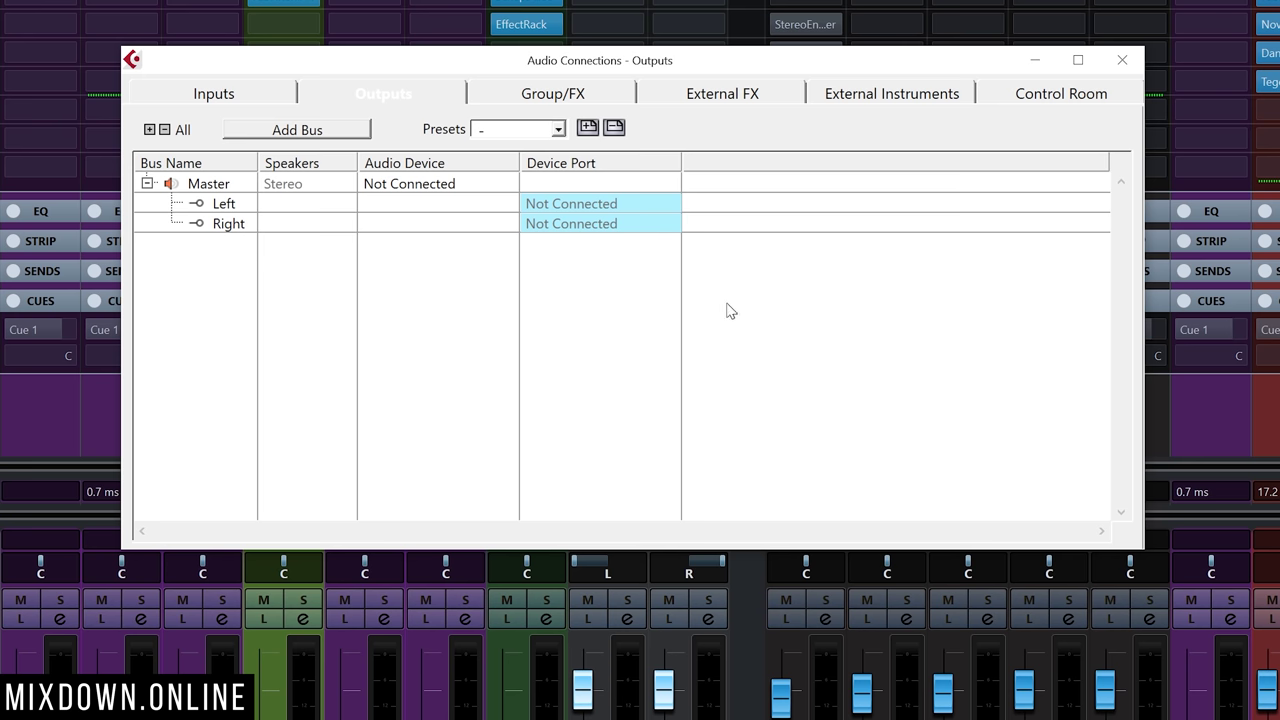
{"action": "left_click", "coordinate": [1036, 92]}
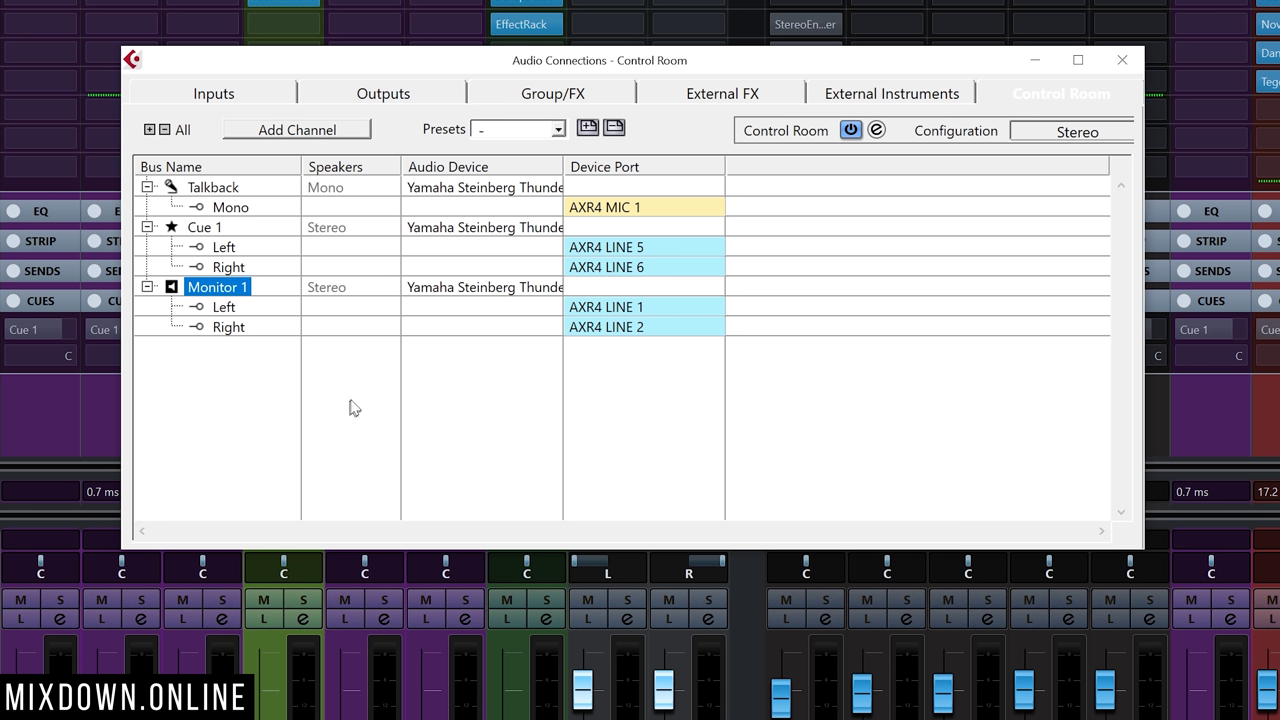
Step: Add a stereo Control Room monitor named Monitor 2, expand its ports and close the audio connections
{"action": "left_click", "coordinate": [340, 143]}
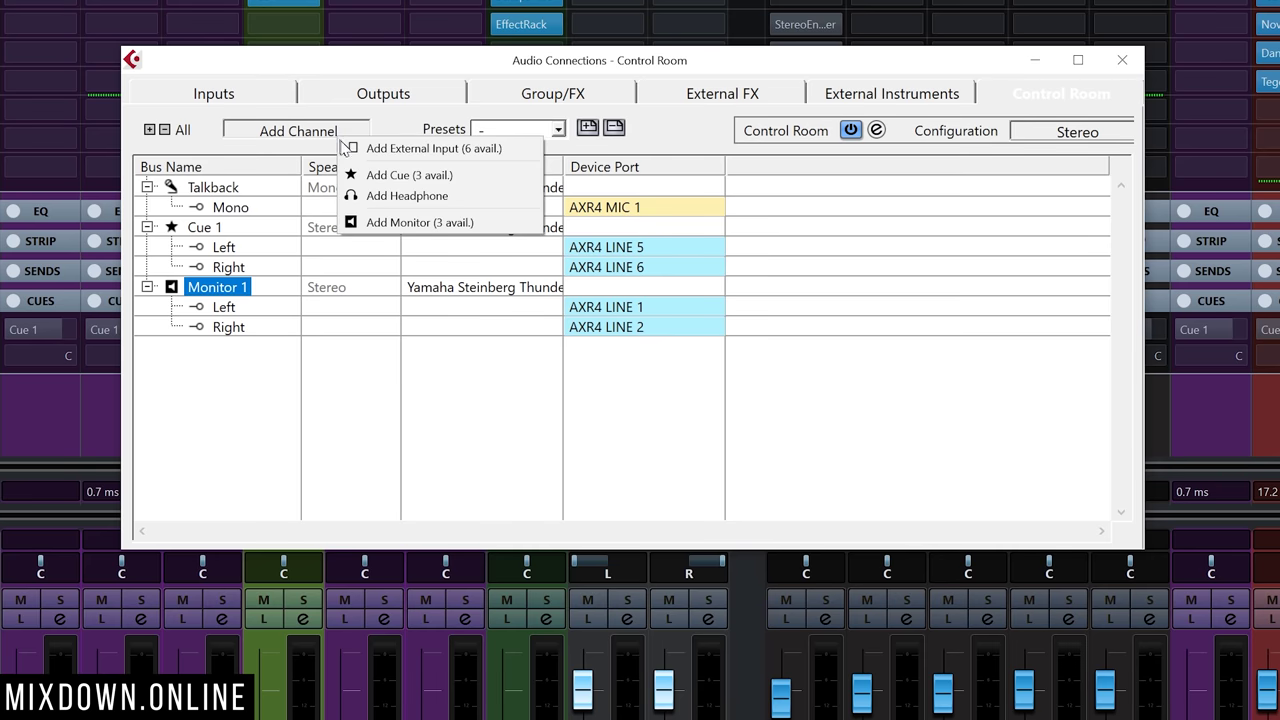
{"action": "left_click", "coordinate": [428, 224]}
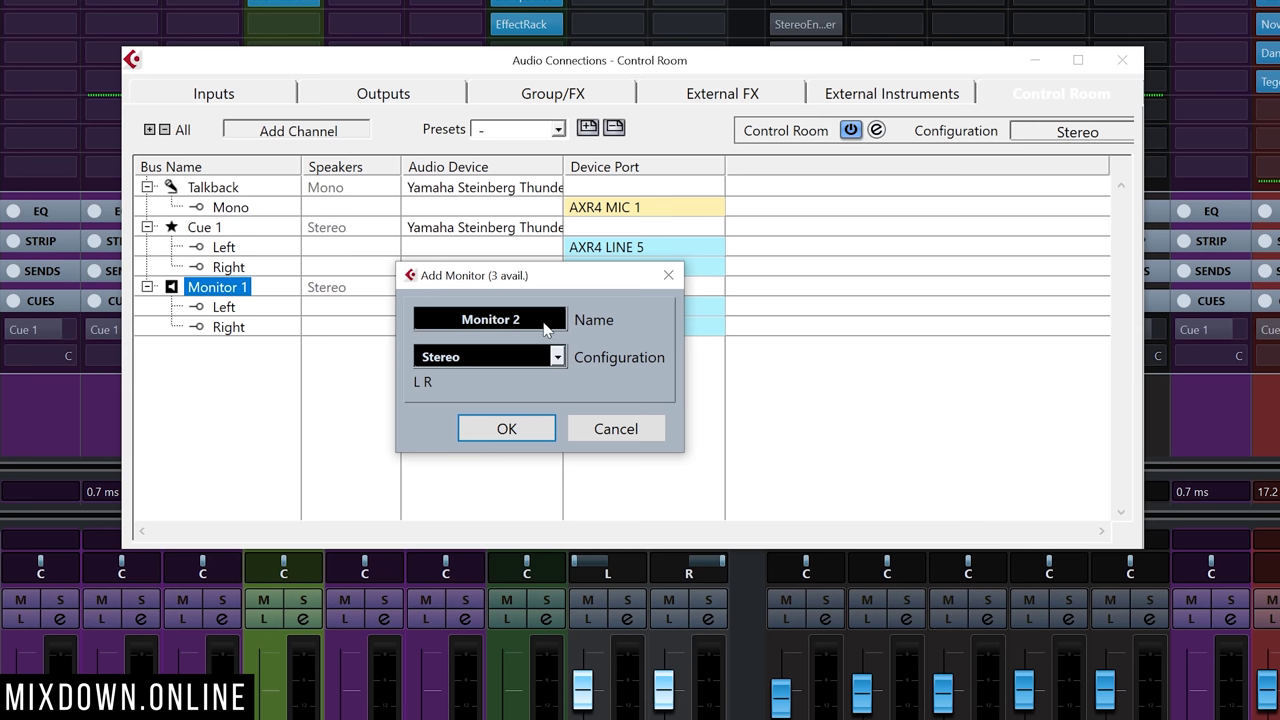
{"action": "left_click", "coordinate": [502, 429]}
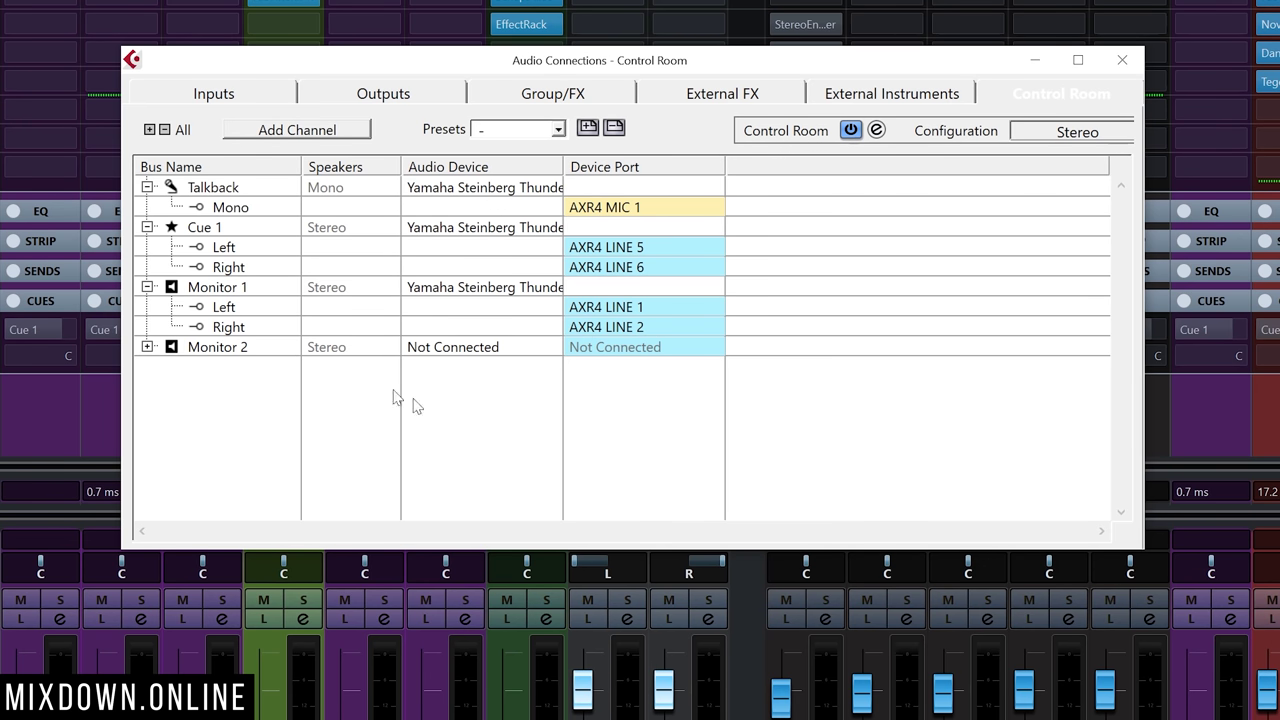
{"action": "left_click", "coordinate": [148, 347]}
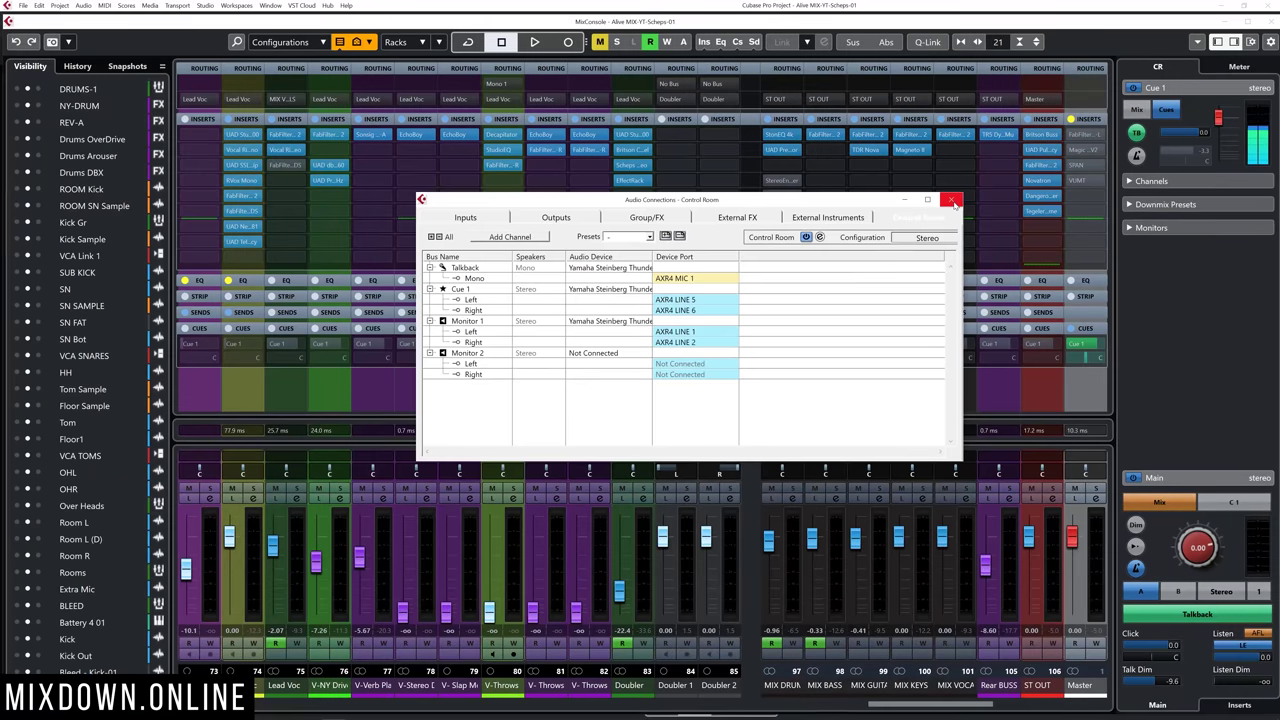
{"action": "left_click", "coordinate": [953, 202]}
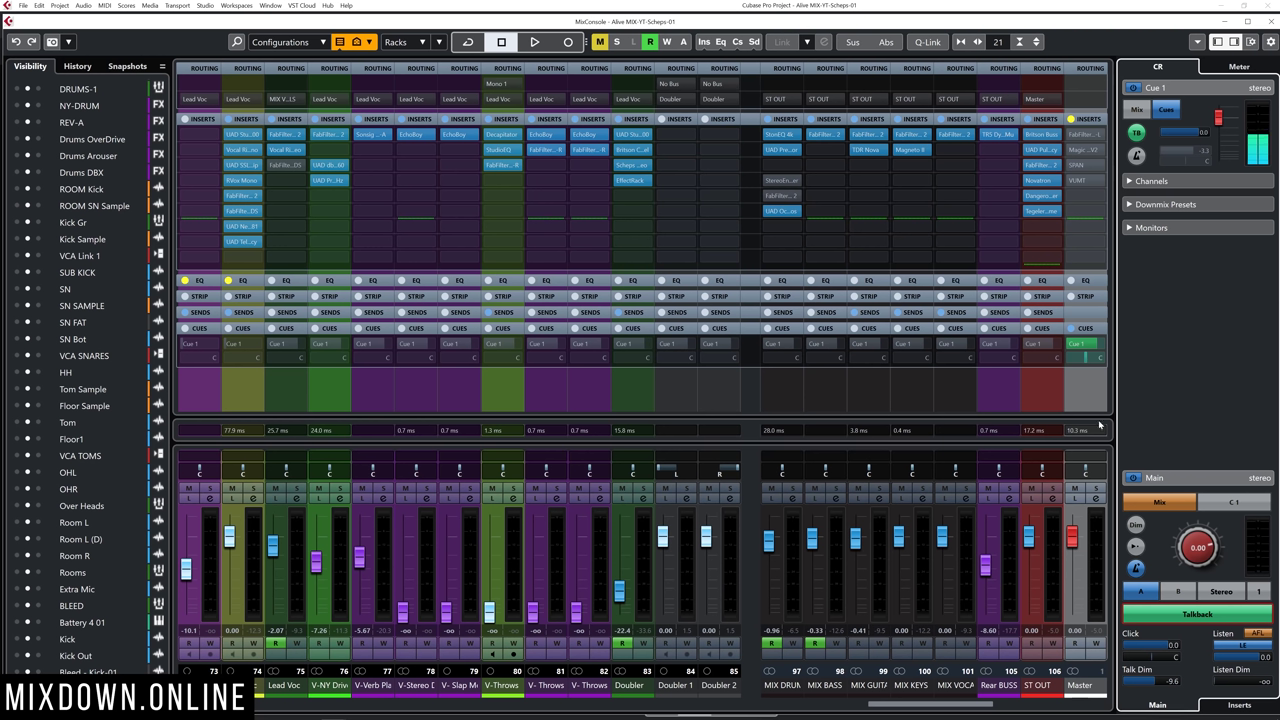
Step: Collapse the Cue 1 channel in the Control Room and show the Main channel's inserts
{"action": "left_click", "coordinate": [1230, 88]}
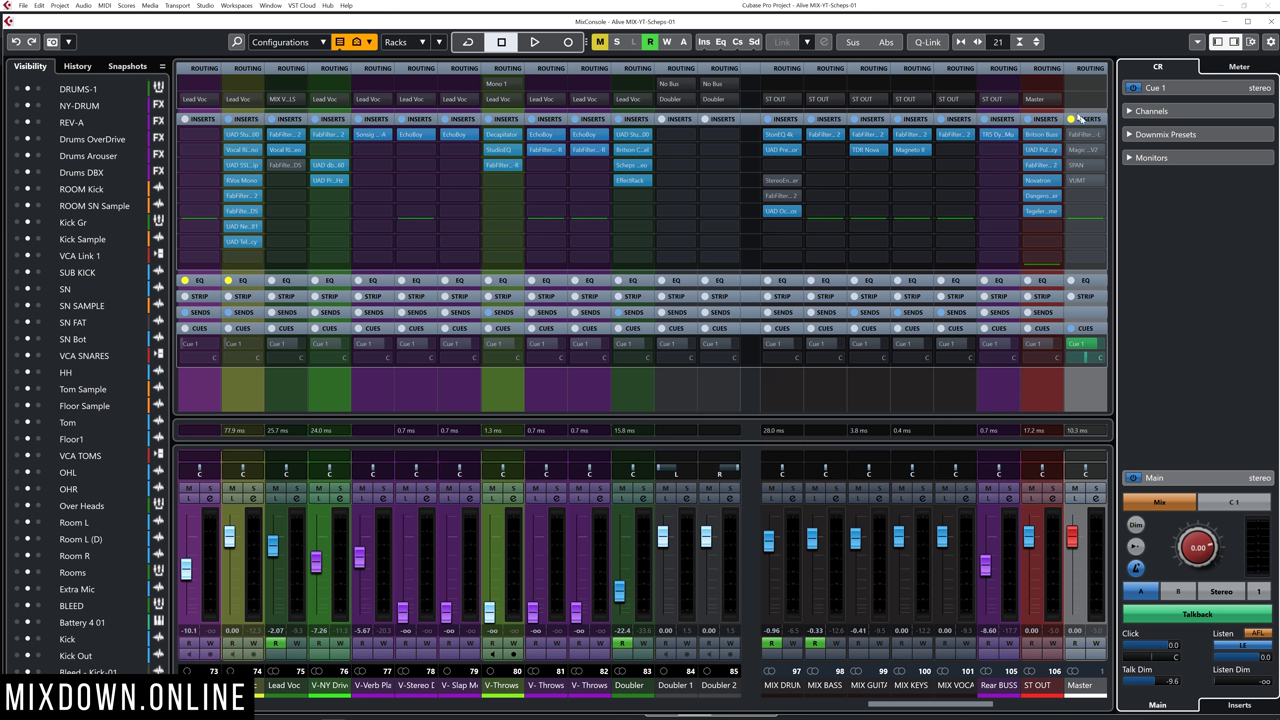
{"action": "mouse_move", "coordinate": [1098, 148]}
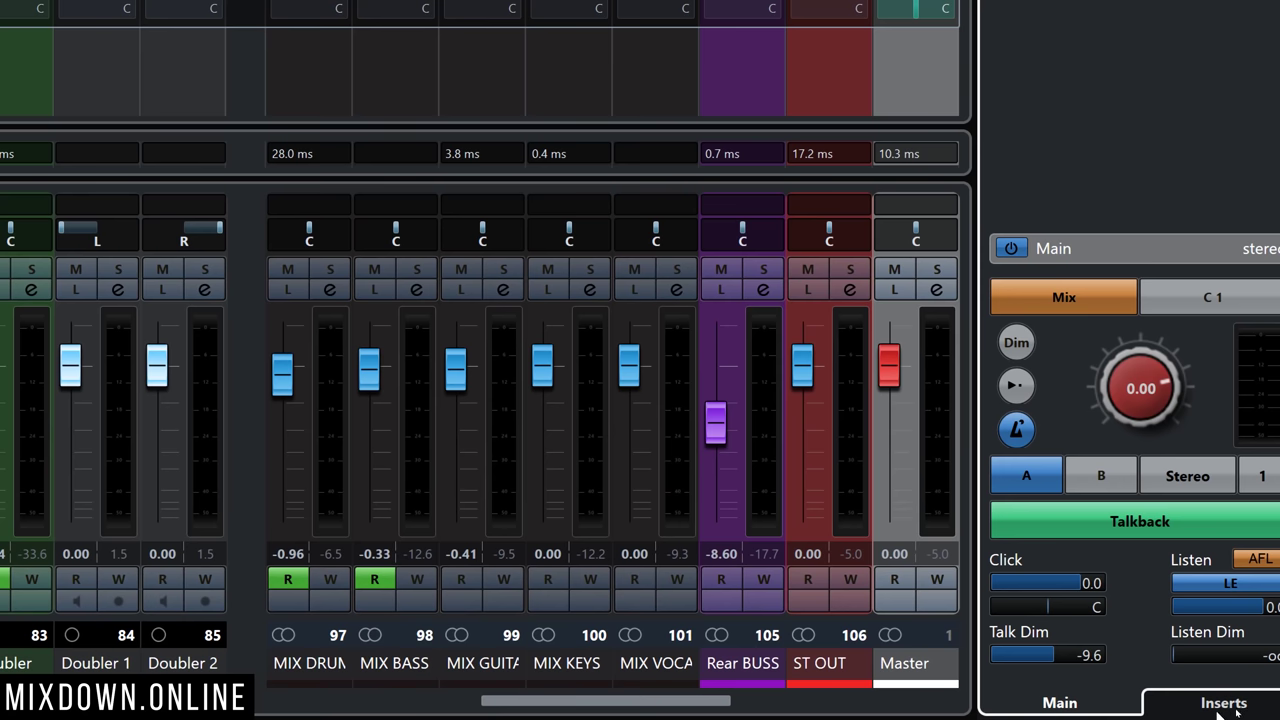
{"action": "left_click", "coordinate": [1223, 703]}
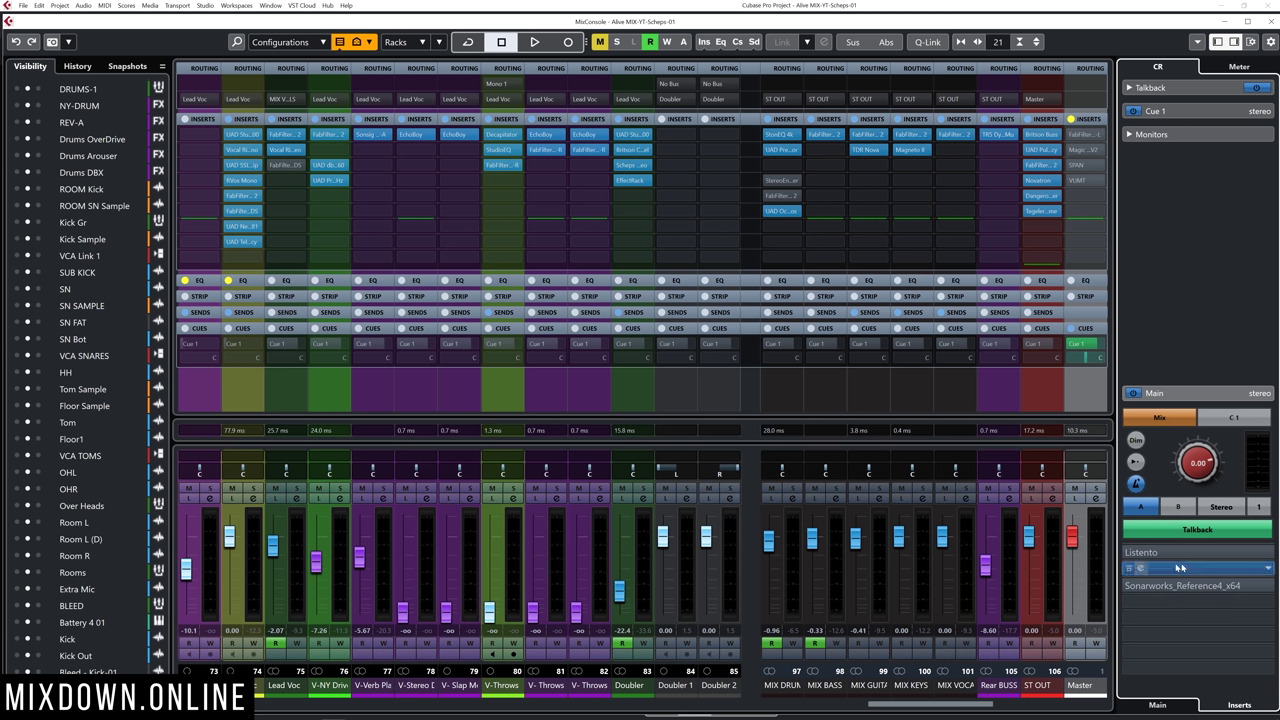
{"action": "left_click", "coordinate": [1188, 572]}
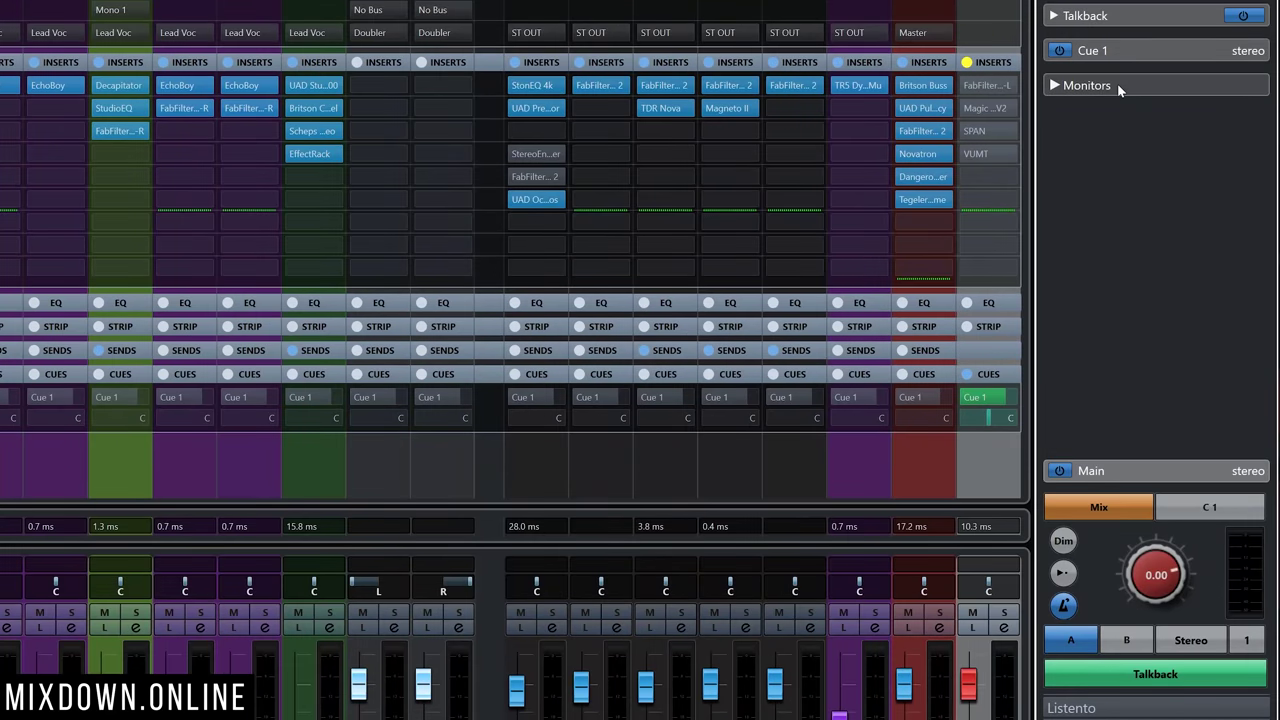
Step: Expand the Monitors section and move one Sonarworks_Reference4_x64 insert from Main to monitor A and the other to monitor B
{"action": "left_click", "coordinate": [1172, 134]}
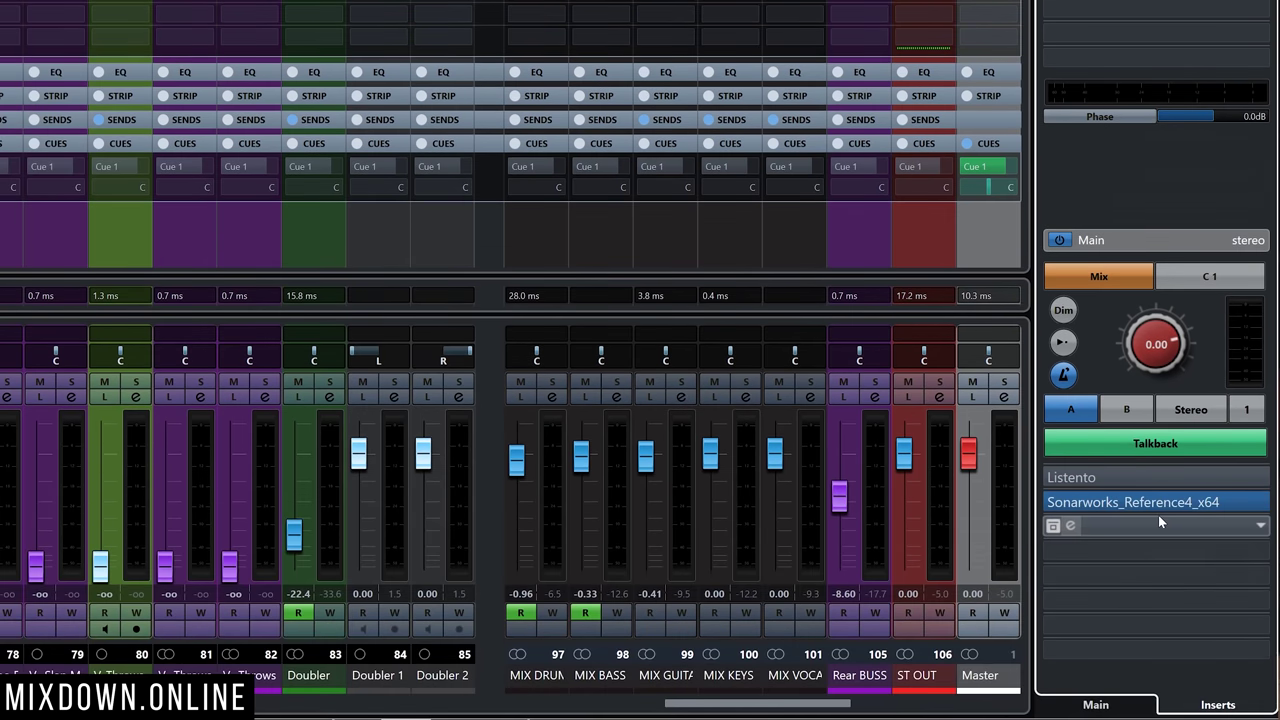
{"action": "left_click", "coordinate": [1158, 521]}
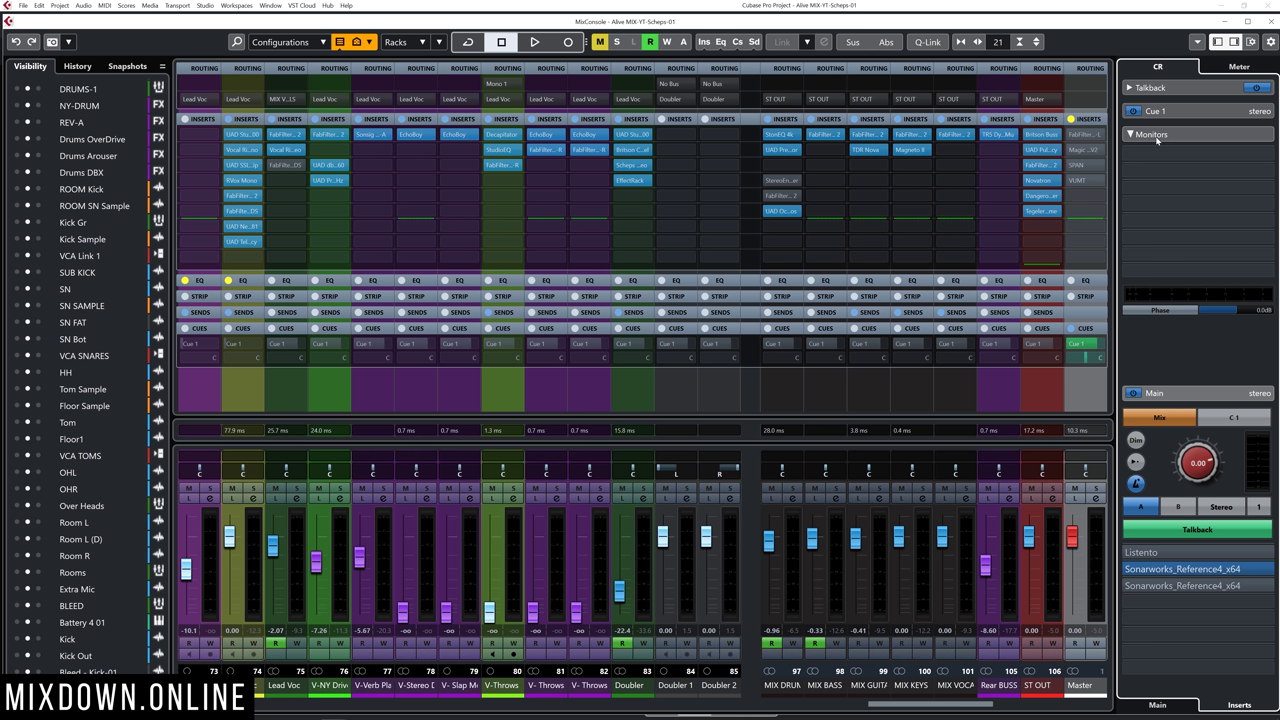
{"action": "mouse_move", "coordinate": [1196, 571]}
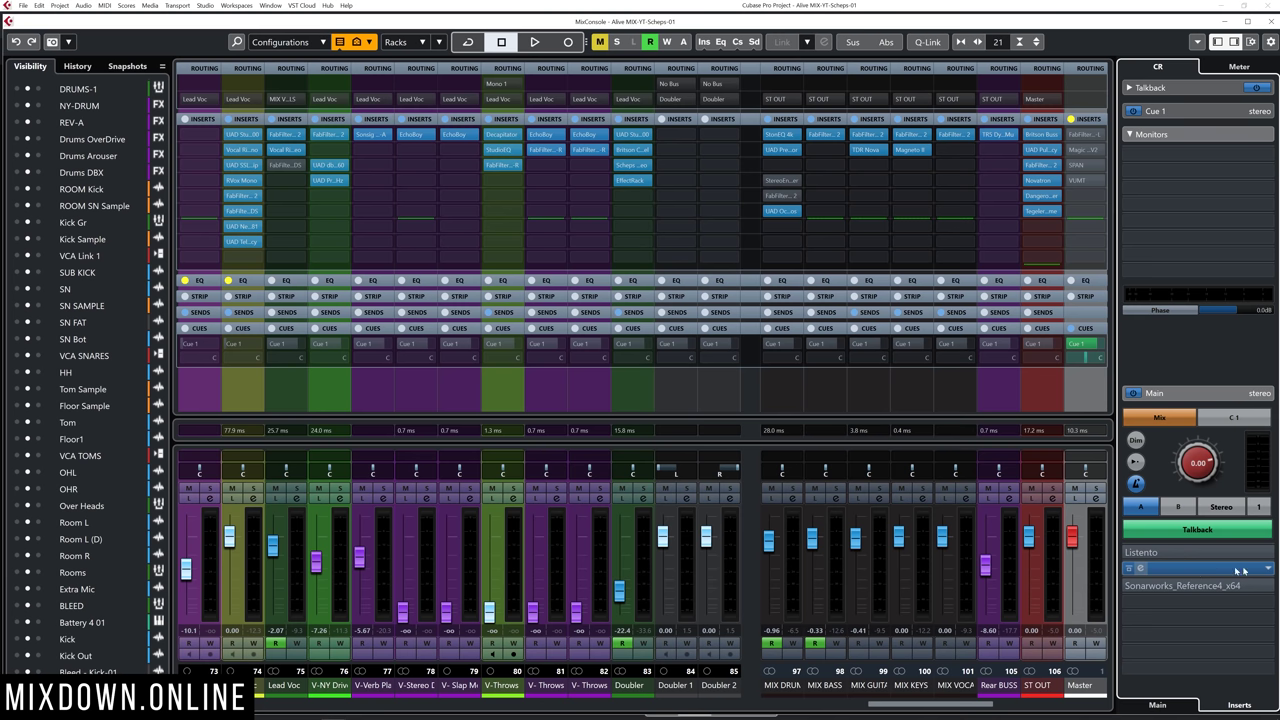
{"action": "left_click_drag", "start_coordinate": [1190, 575], "coordinate": [1162, 157]}
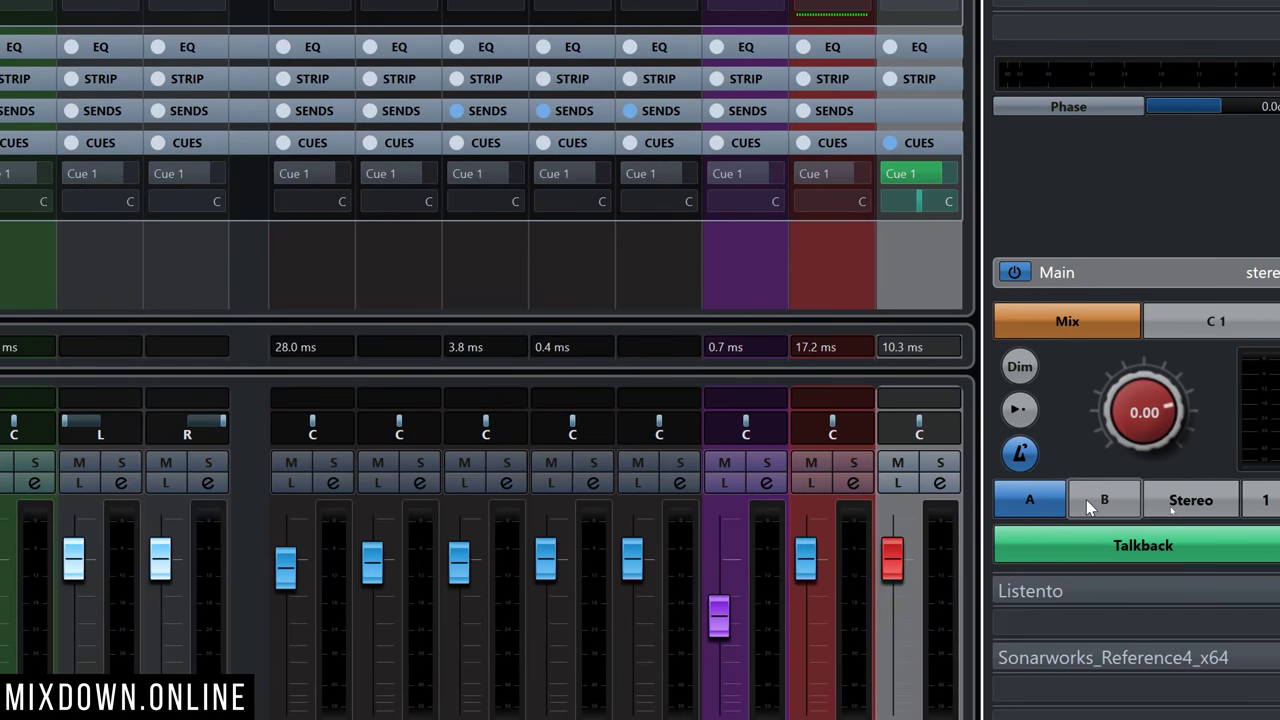
{"action": "left_click", "coordinate": [1098, 499]}
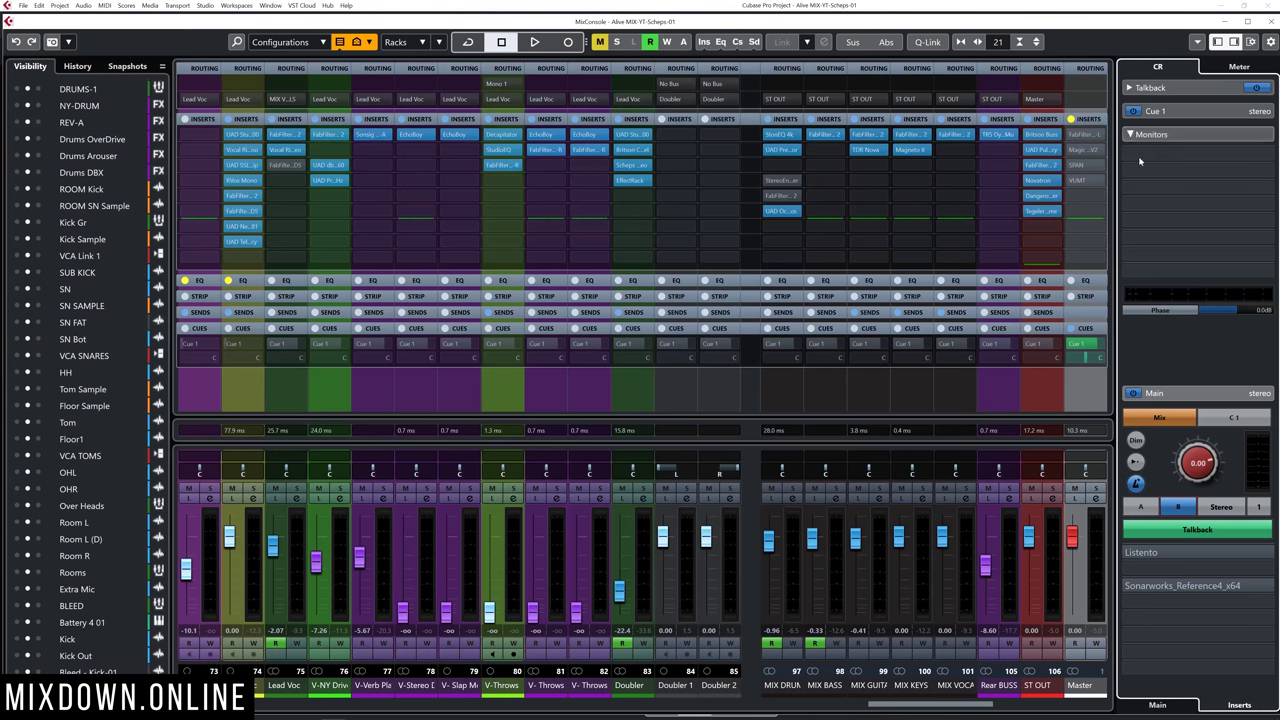
{"action": "left_click_drag", "start_coordinate": [1180, 586], "coordinate": [1156, 152]}
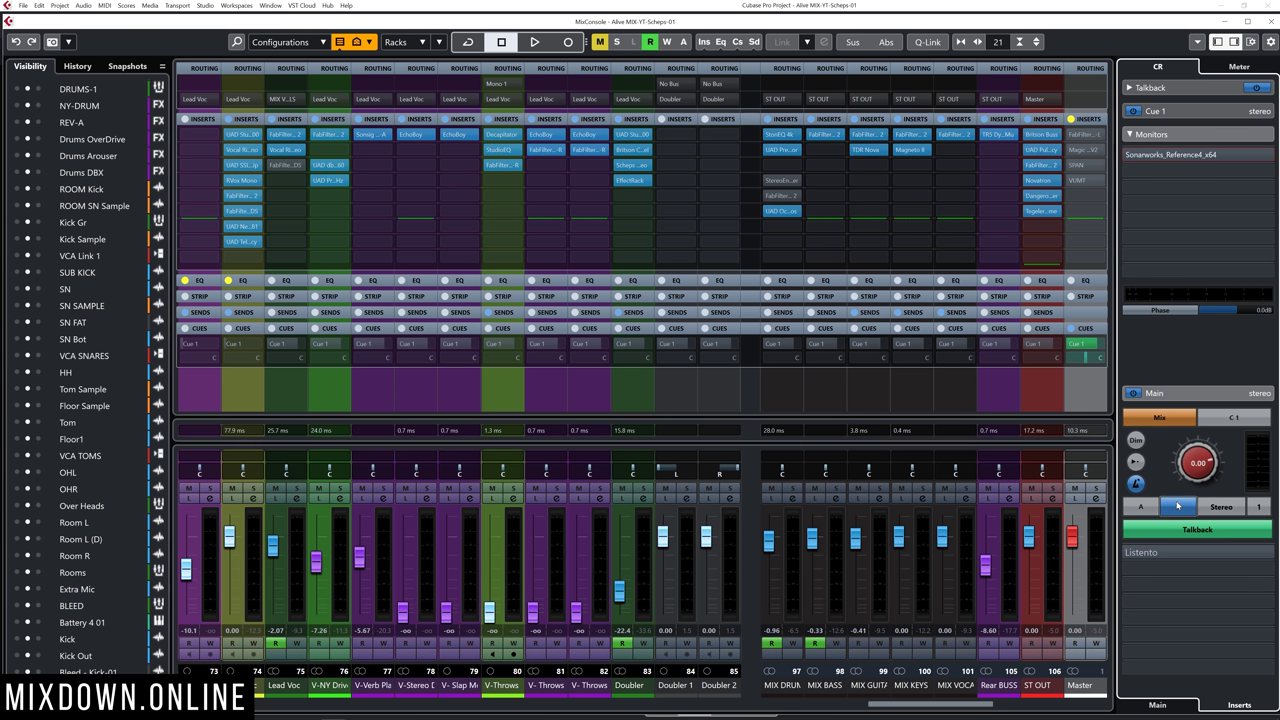
Step: Switch between monitors A and B and return both Sonarworks_Reference4_x64 plug-ins to the Main channel's inserts
{"action": "left_click", "coordinate": [1142, 508]}
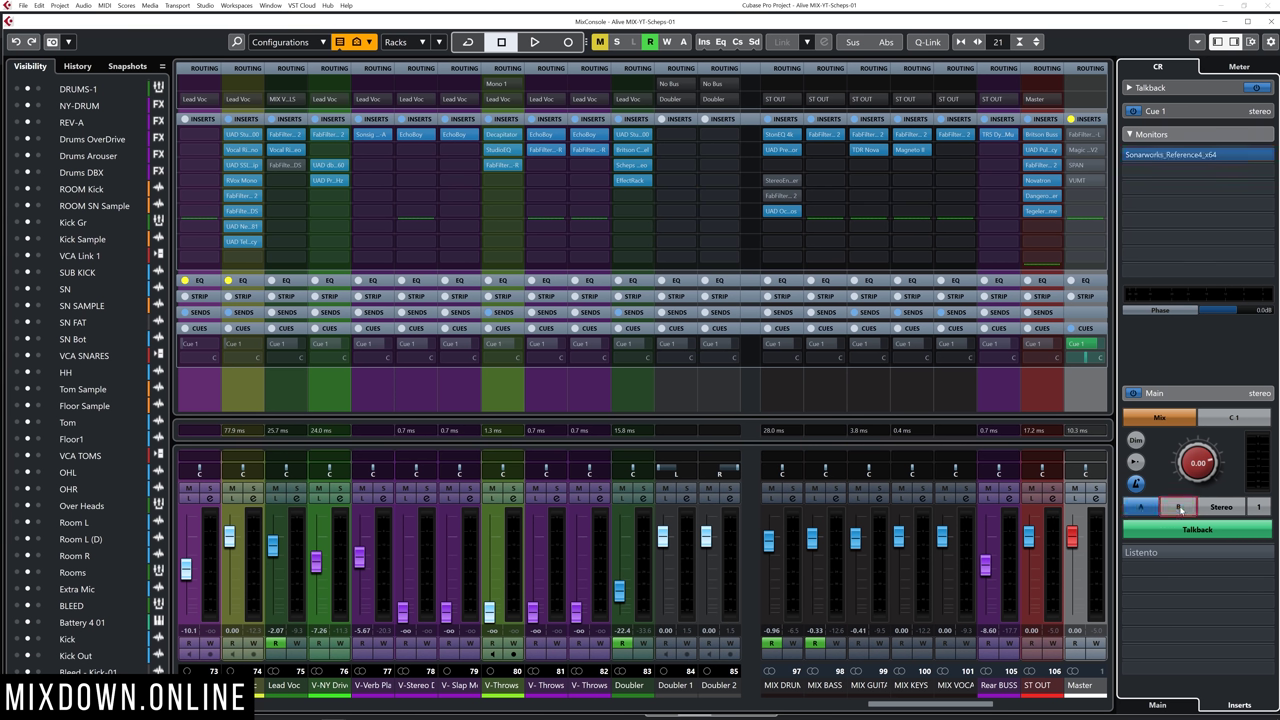
{"action": "left_click", "coordinate": [1178, 507]}
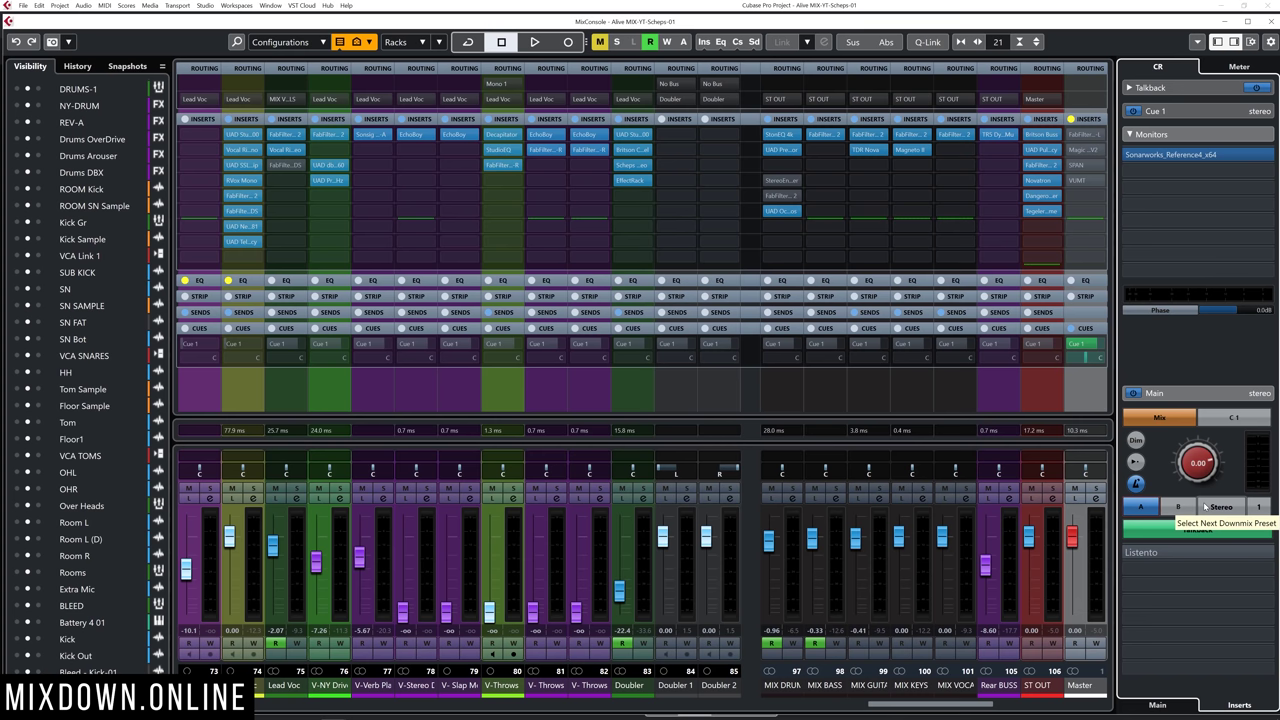
{"action": "left_click_drag", "start_coordinate": [1199, 155], "coordinate": [1166, 581]}
{"action": "left_click", "coordinate": [1141, 507]}
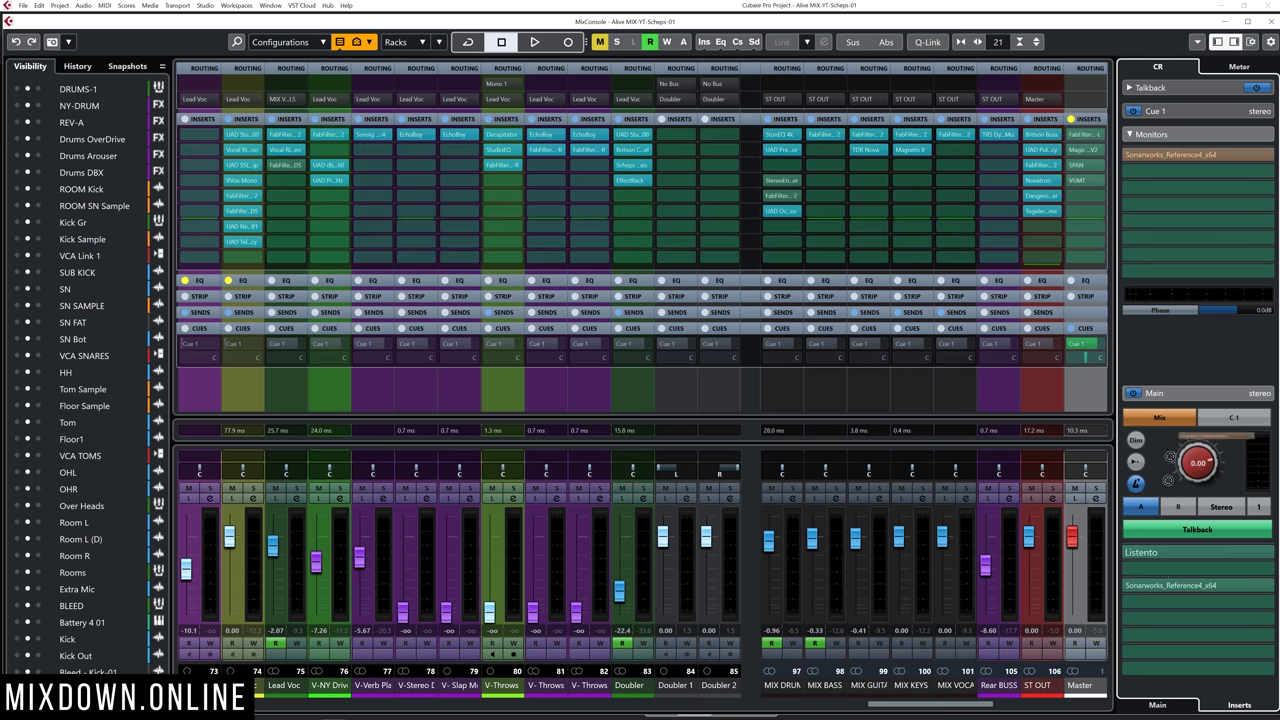
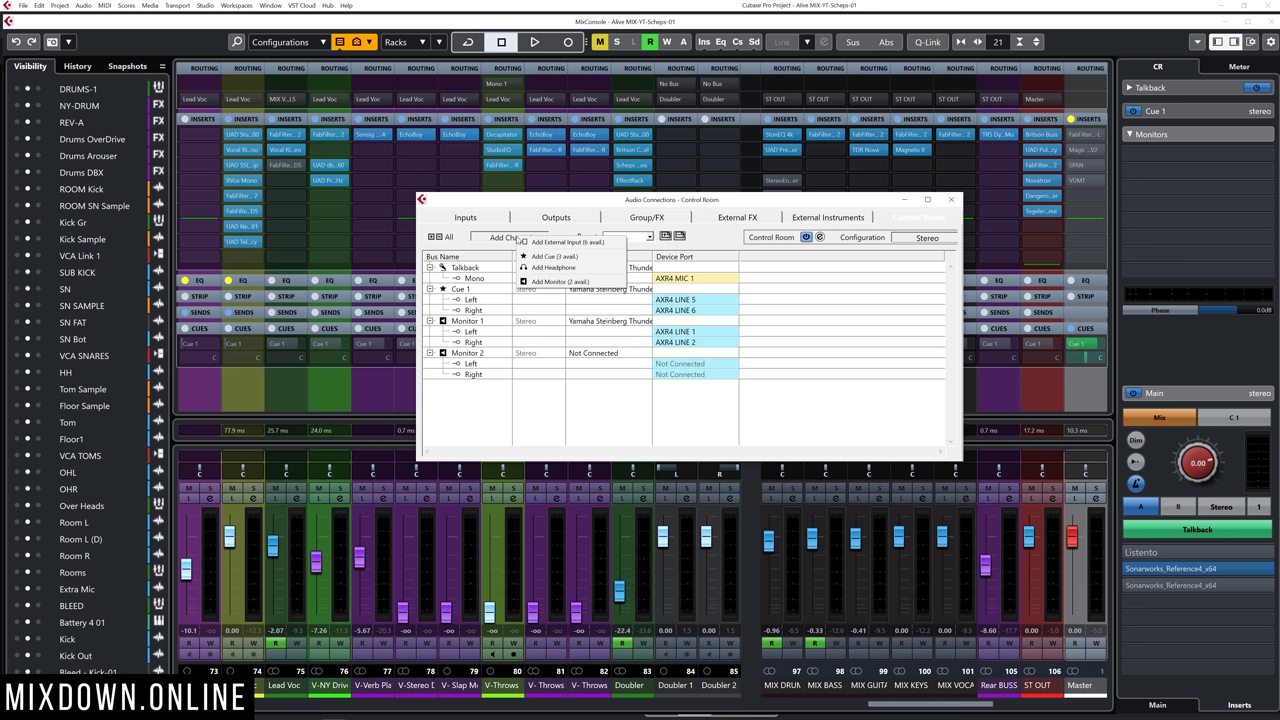
Step: Dismiss the list of channel types and close the audio connections without adding a channel
{"action": "left_click", "coordinate": [588, 436]}
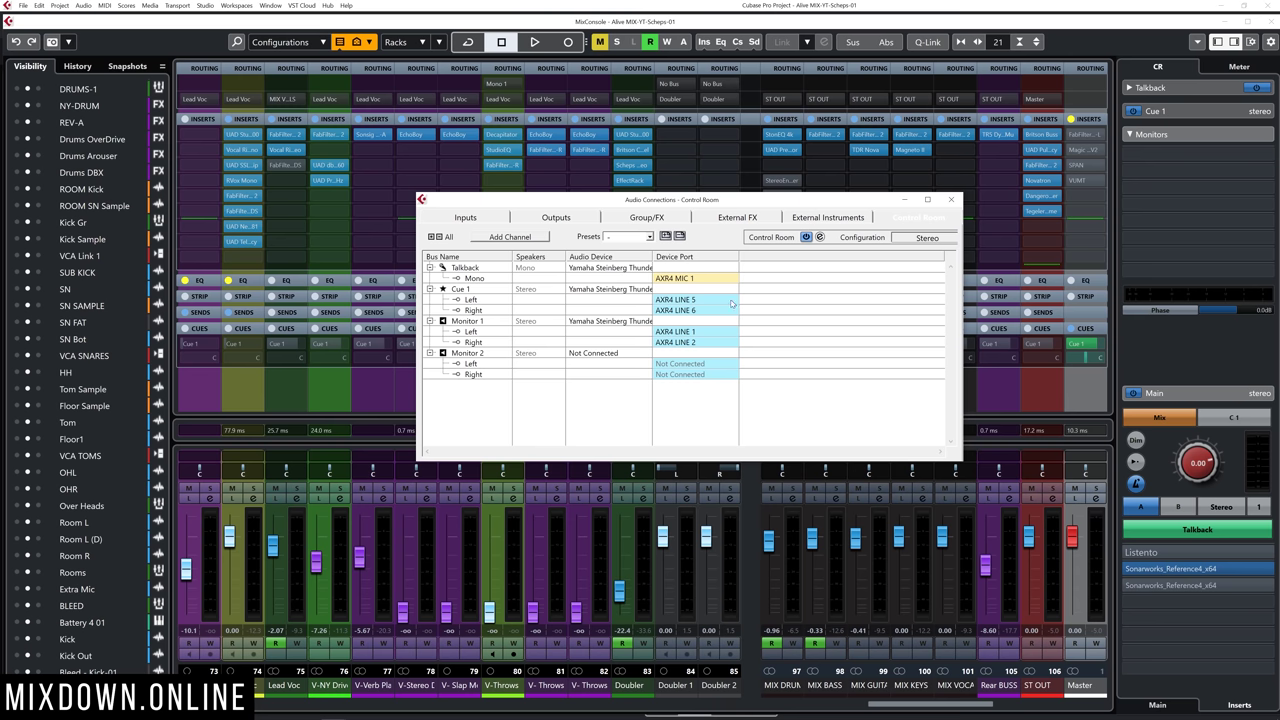
{"action": "left_click", "coordinate": [951, 199]}
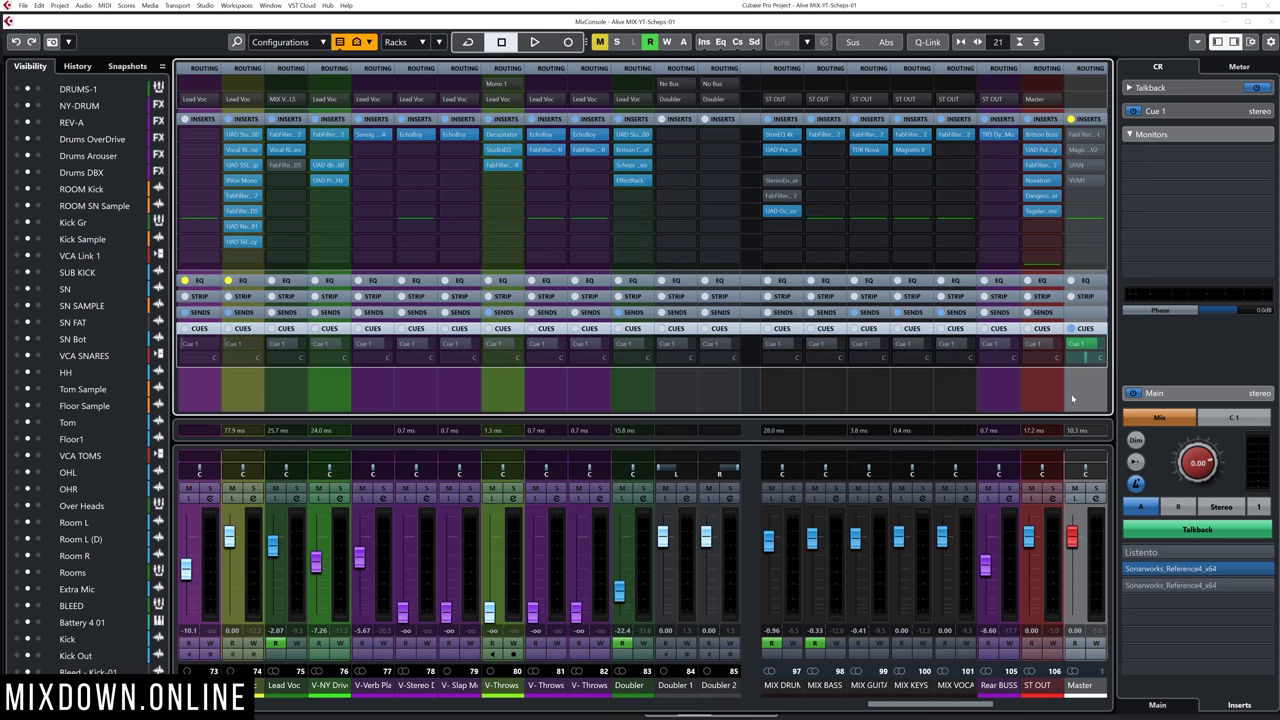
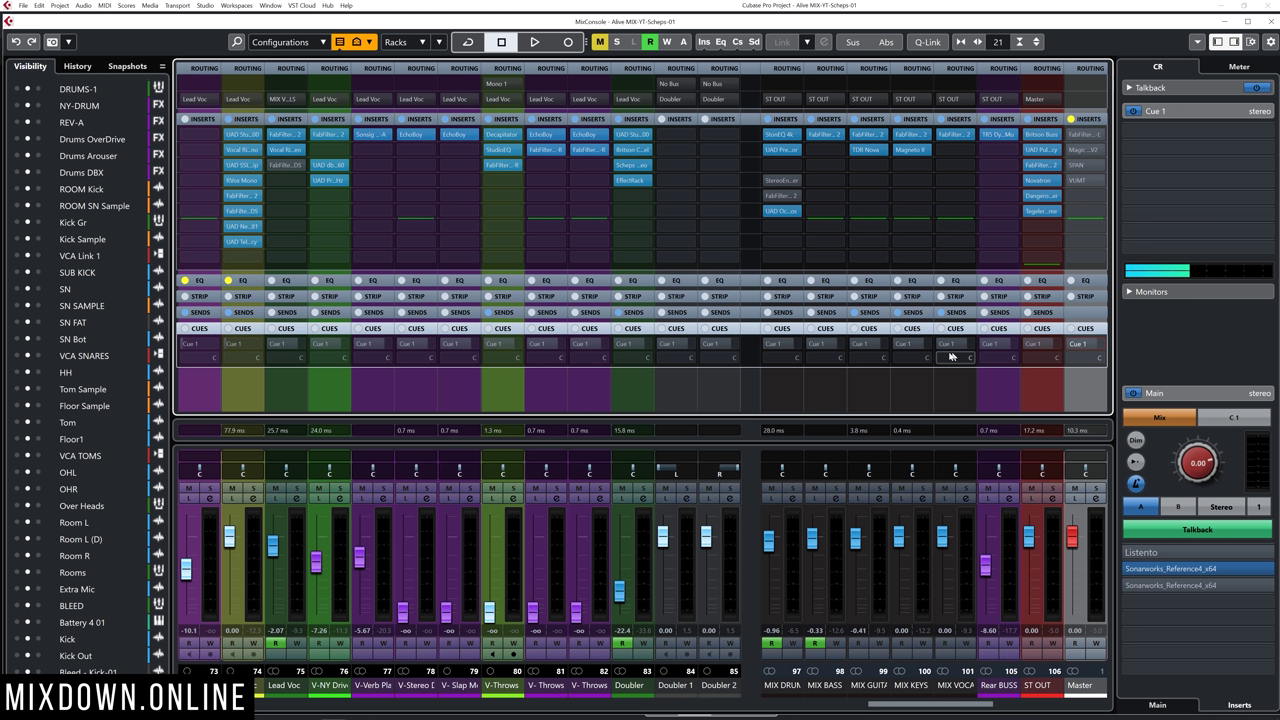
Step: Enable the Cue 1 sends on the keys, guitar and bass mix channels and play the project briefly
{"action": "left_click", "coordinate": [899, 343]}
{"action": "left_click", "coordinate": [855, 343]}
{"action": "left_click", "coordinate": [813, 343]}
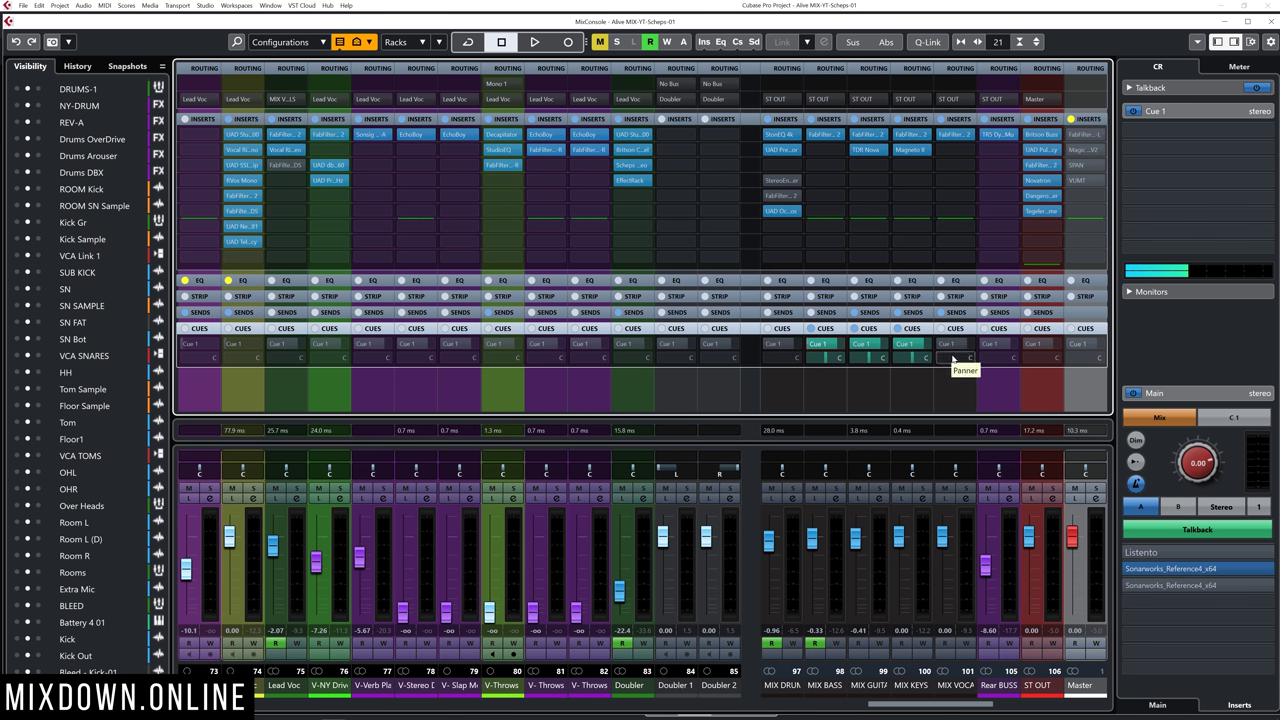
{"action": "key", "text": "space"}
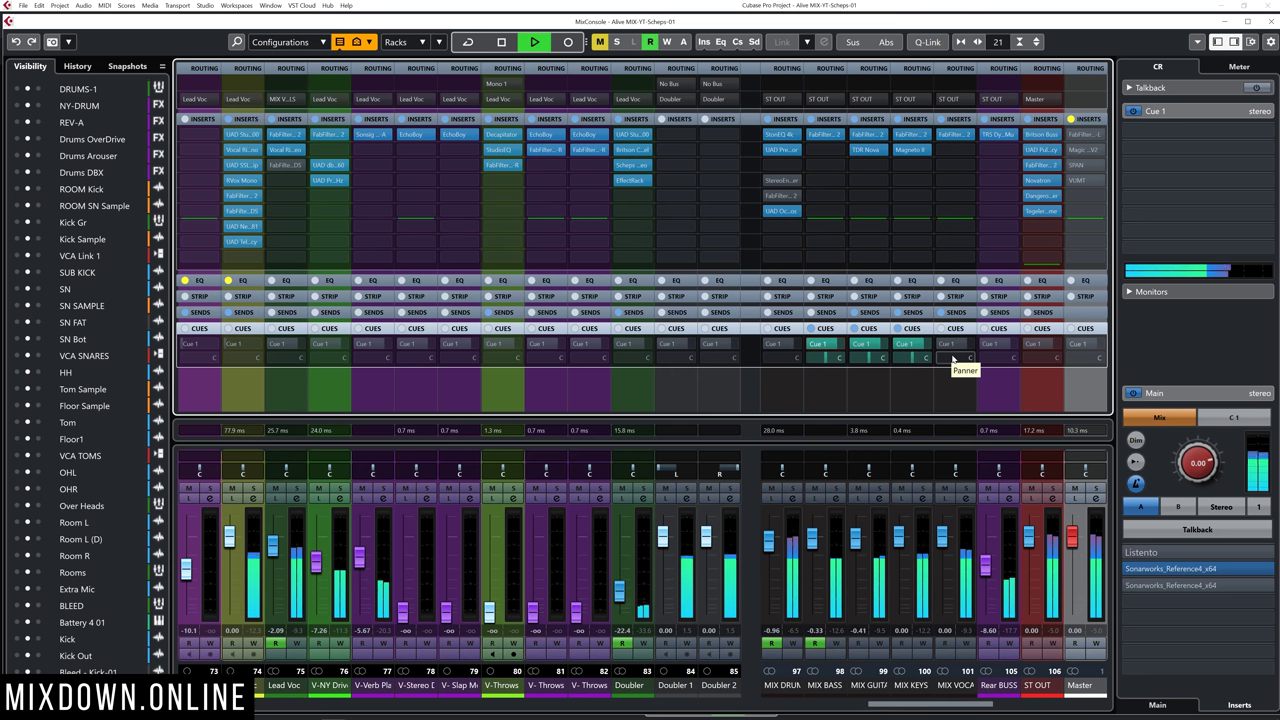
{"action": "key", "text": "space"}
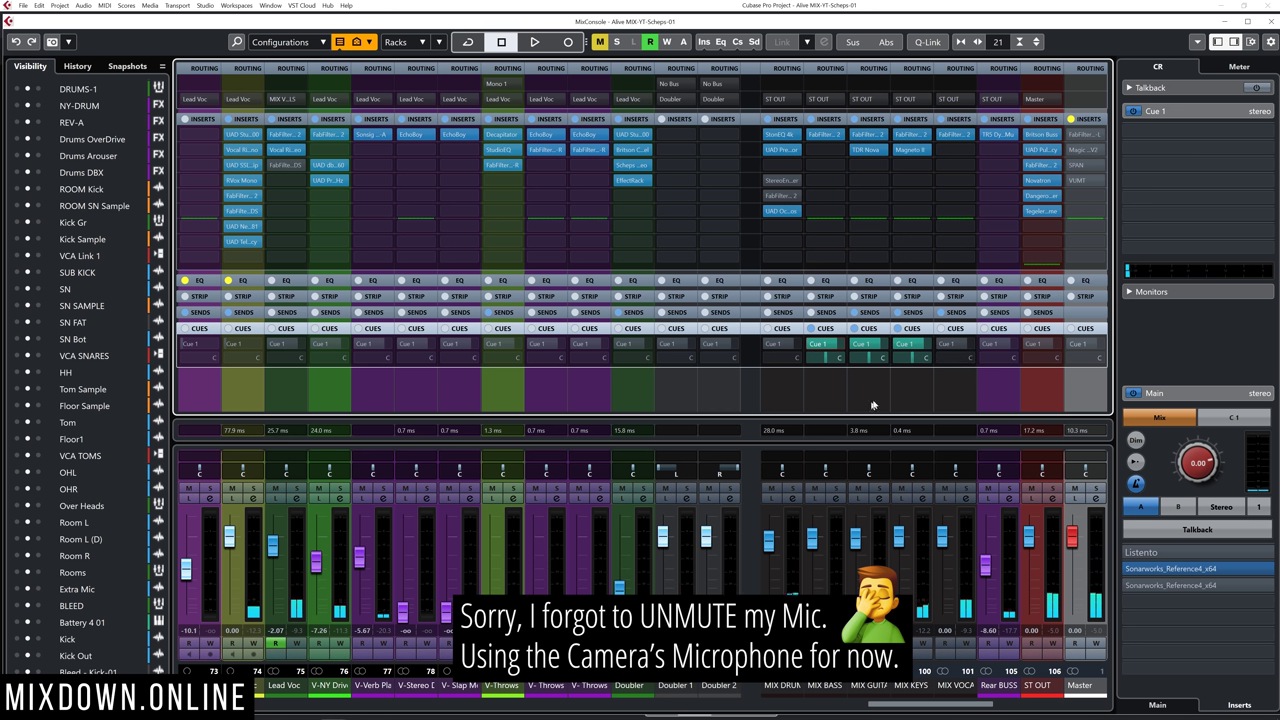
Step: Set the Cue 1 send level on the MIX BASS channel to 0.00
{"action": "mouse_move", "coordinate": [832, 348]}
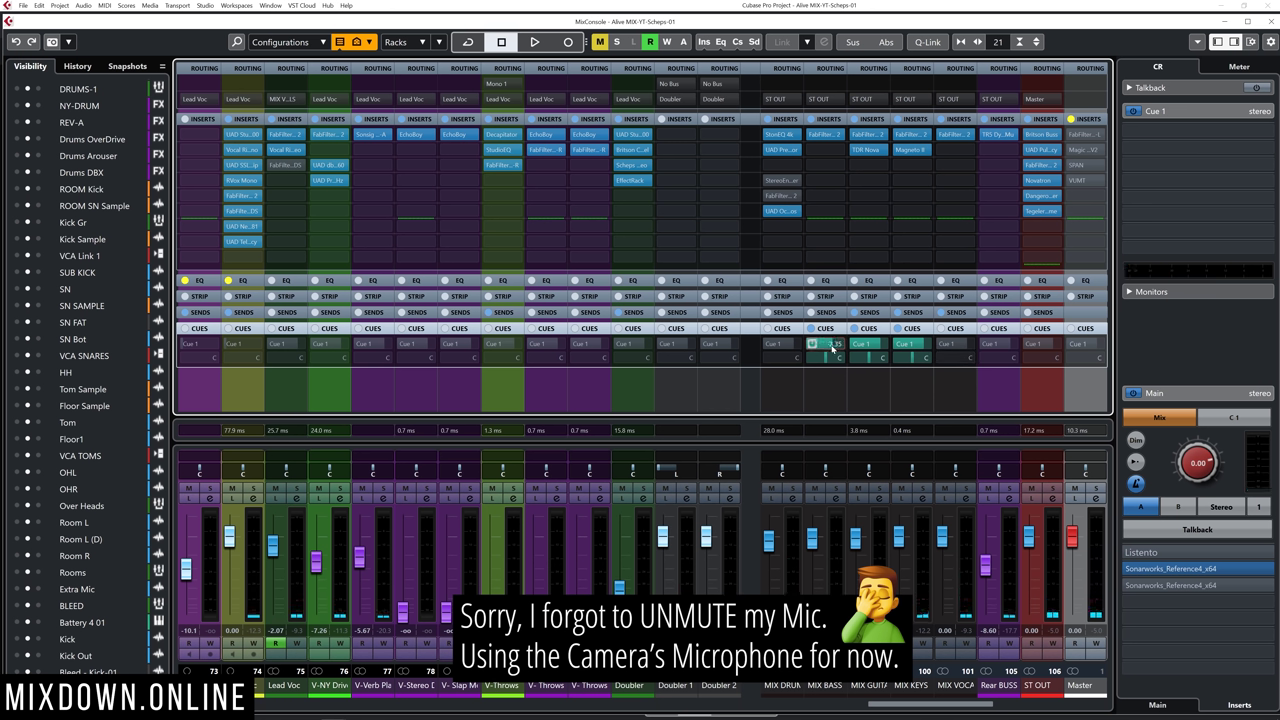
{"action": "scroll", "coordinate": [832, 348], "scroll_direction": "up", "scroll_amount": 3}
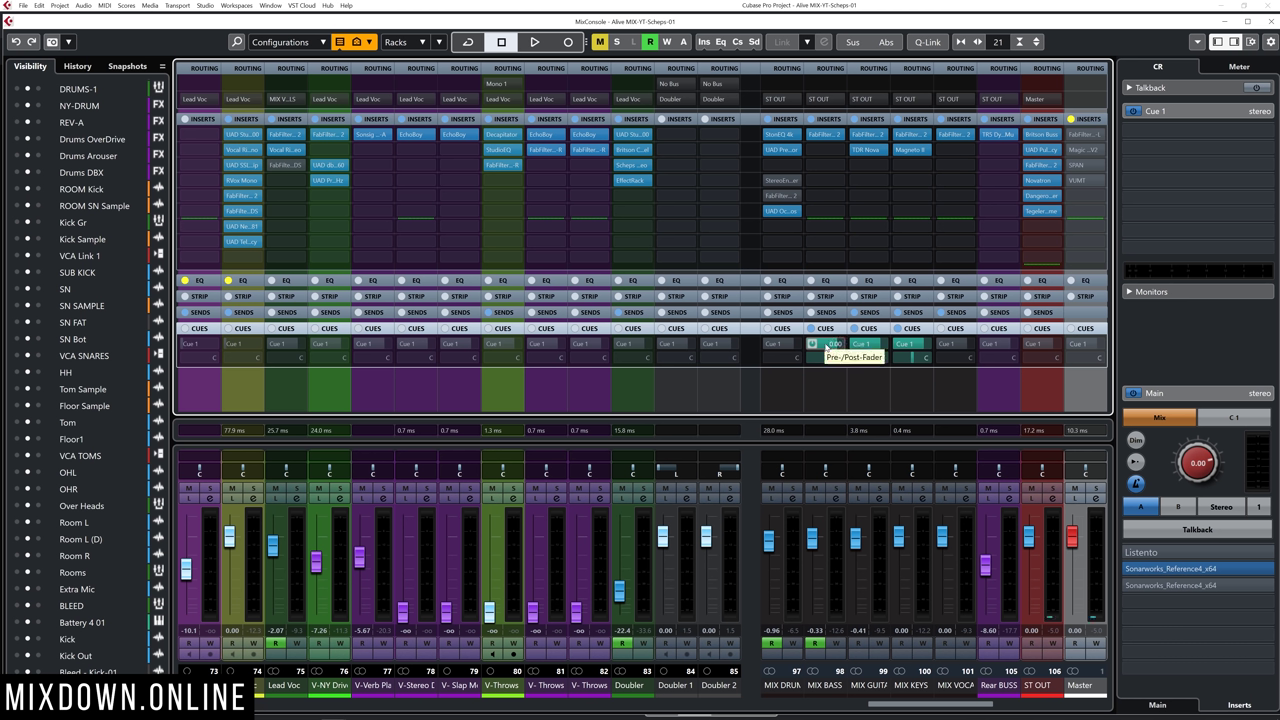
Step: Disable the Cue 1 sends on the keys, guitar and bass mix channels and enable the Cue 1 send on the Master channel
{"action": "left_click", "coordinate": [896, 344]}
{"action": "left_click", "coordinate": [857, 345]}
{"action": "left_click", "coordinate": [812, 345]}
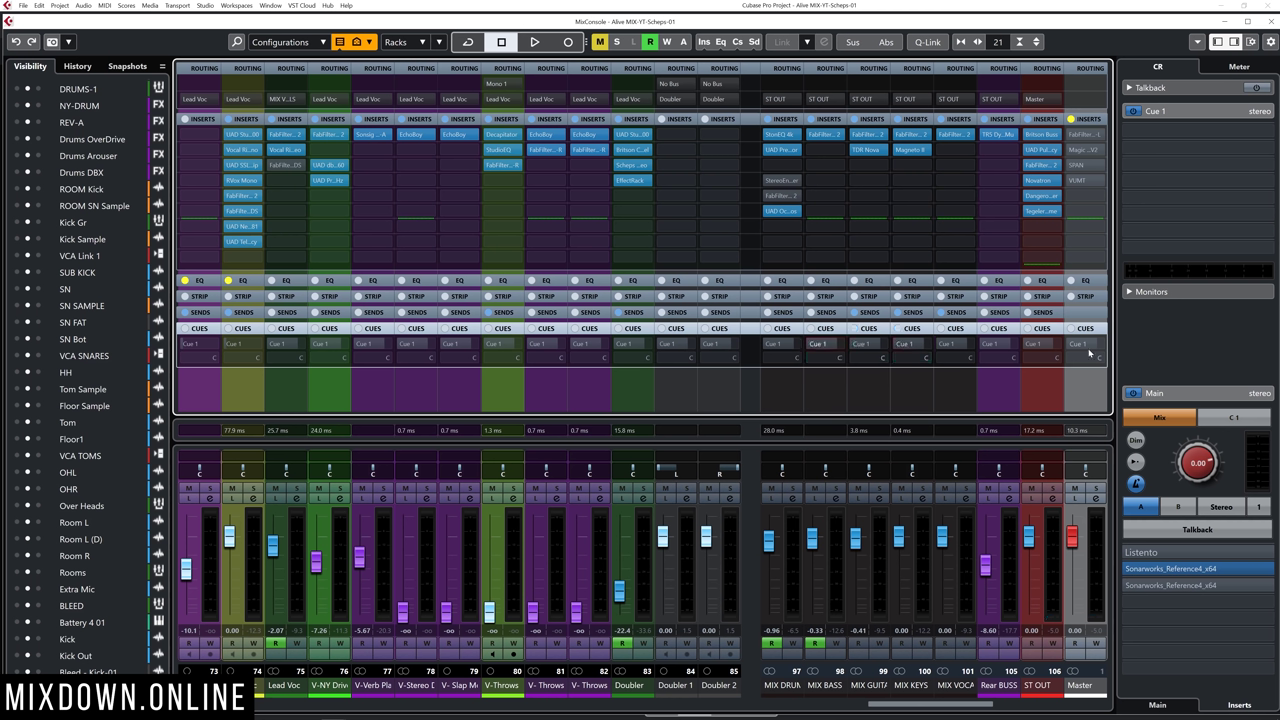
{"action": "left_click", "coordinate": [1074, 344]}
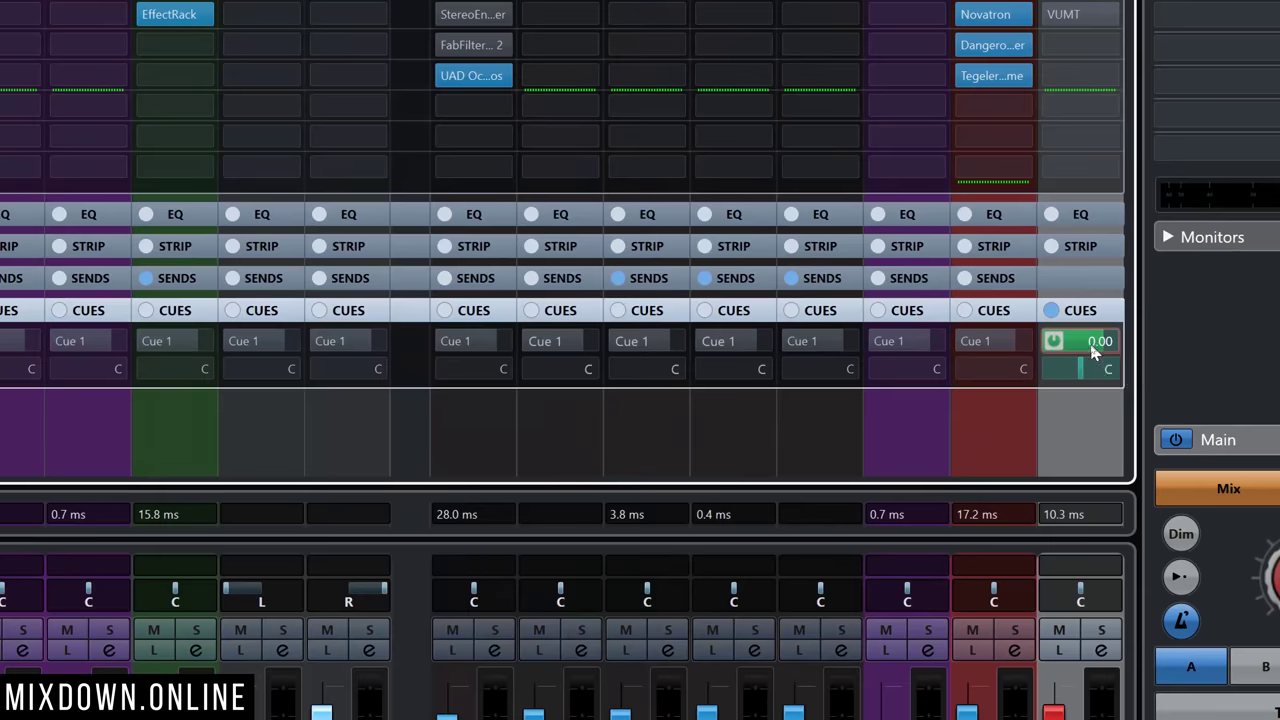
Step: View the Master channel's Cue 1 send options, play the project, pull the Master fader fully down and return it to 0.00
{"action": "right_click", "coordinate": [1093, 349]}
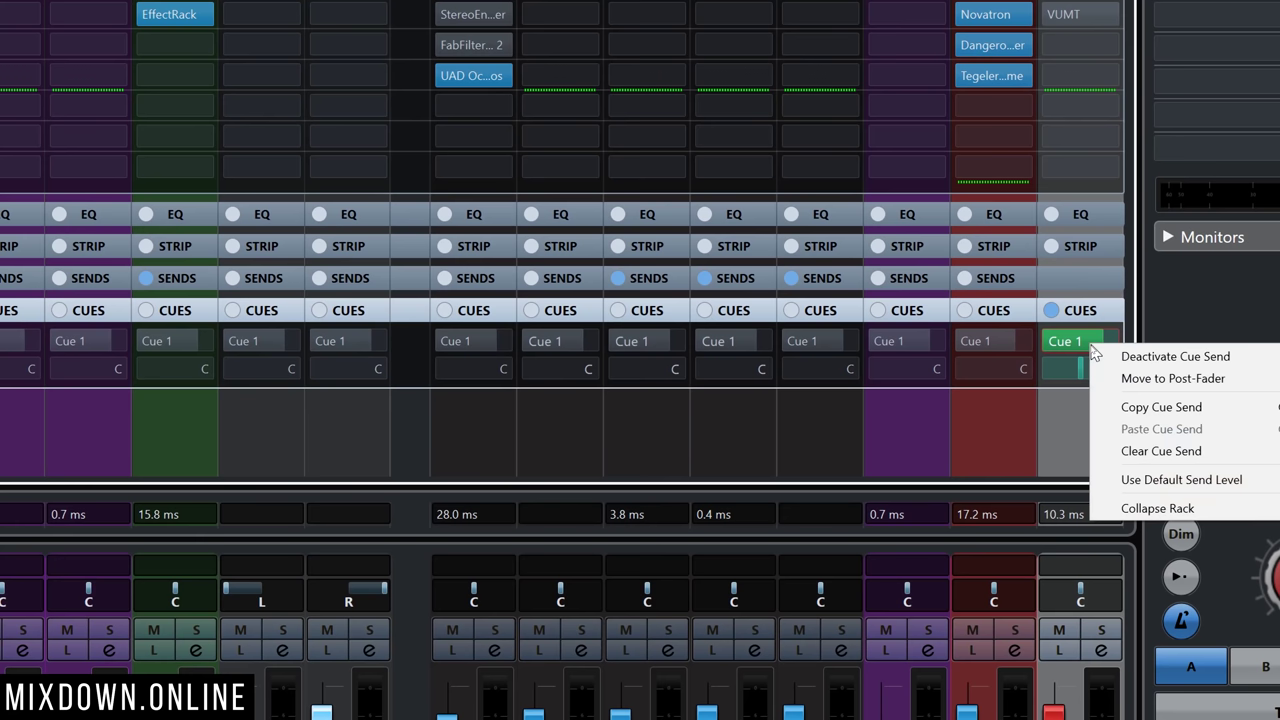
{"action": "left_click", "coordinate": [1172, 380]}
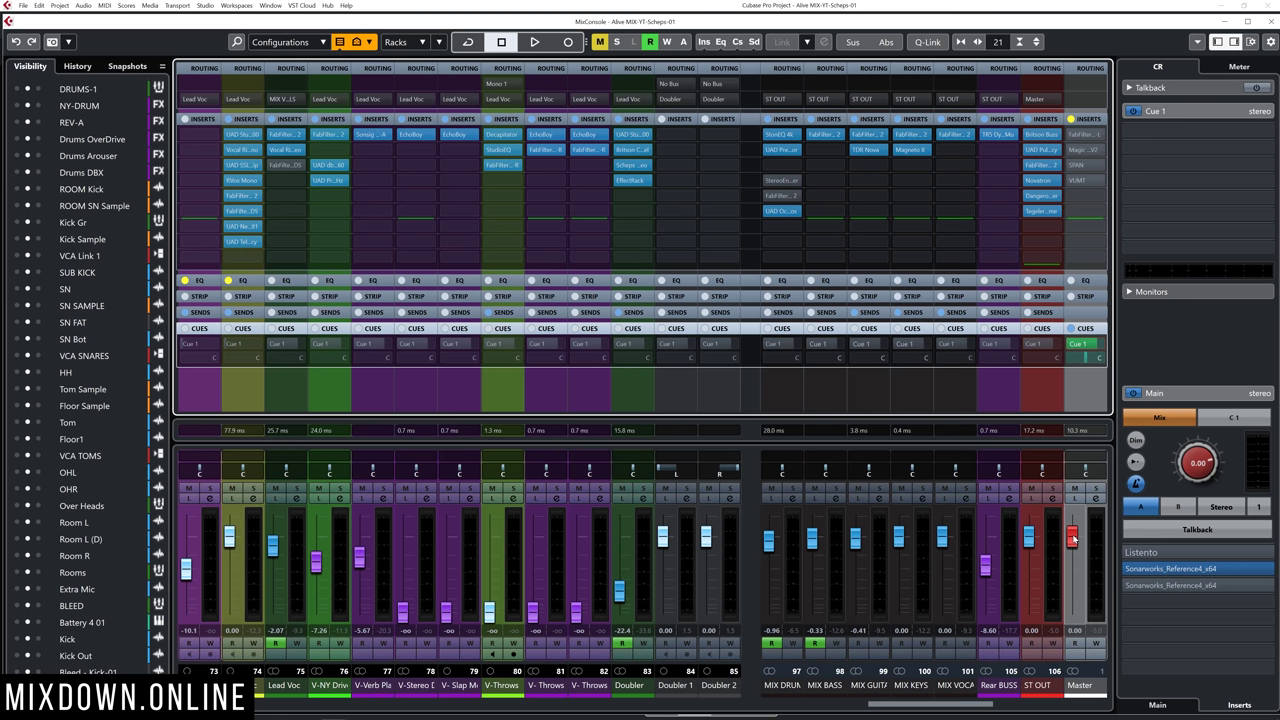
{"action": "key", "text": "space"}
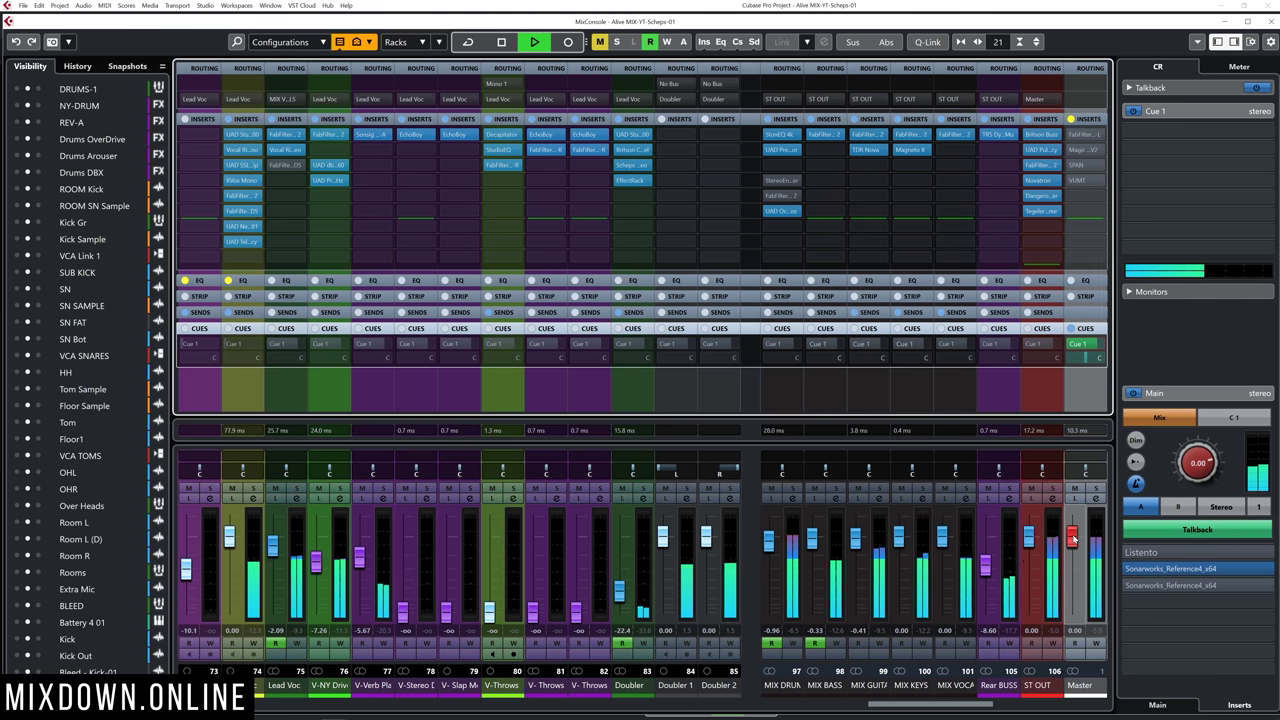
{"action": "left_click_drag", "start_coordinate": [1078, 548], "coordinate": [1077, 625]}
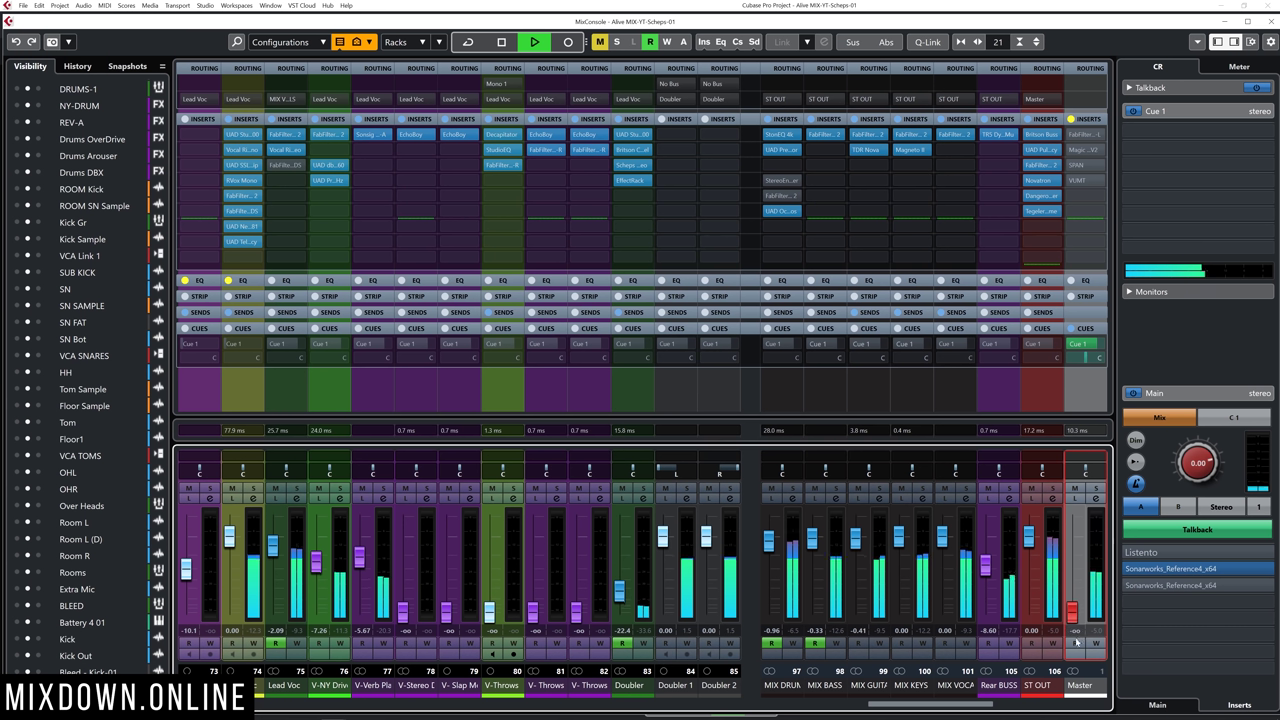
{"action": "left_click", "coordinate": [1072, 600], "text": "ctrl"}
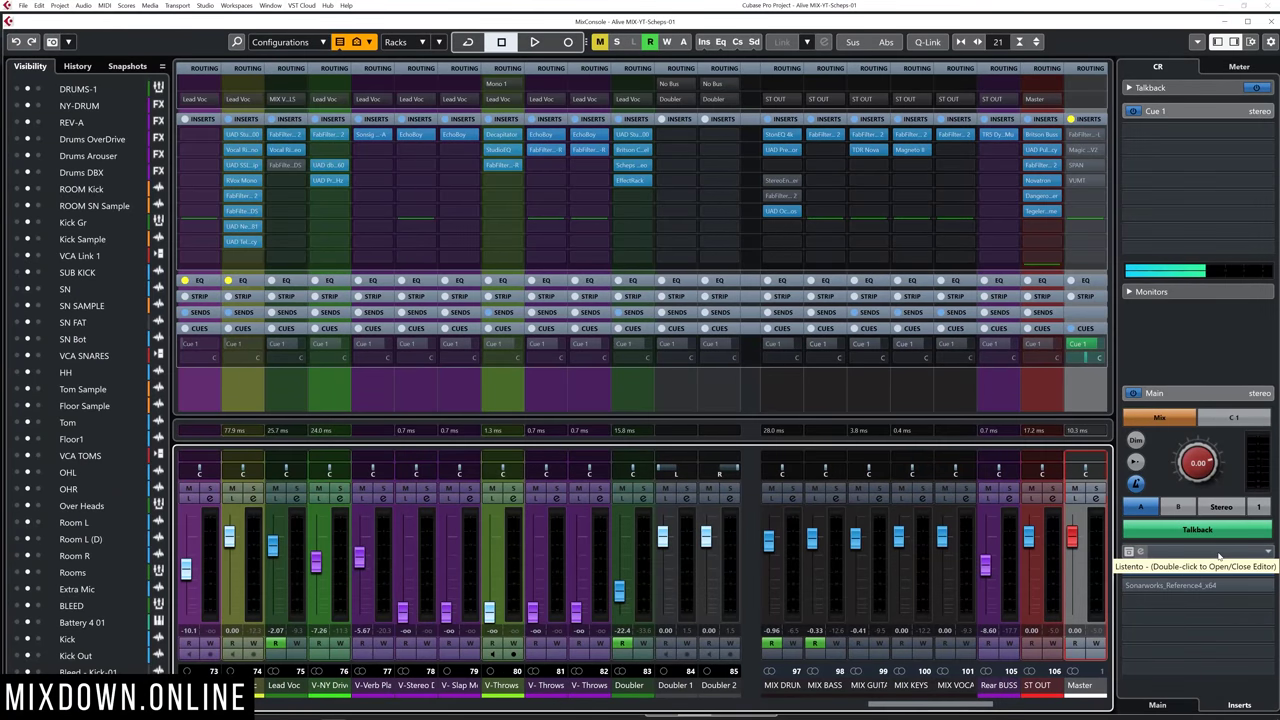
Step: Turn the Control Room's Talkback off and back on
{"action": "left_click", "coordinate": [1219, 557]}
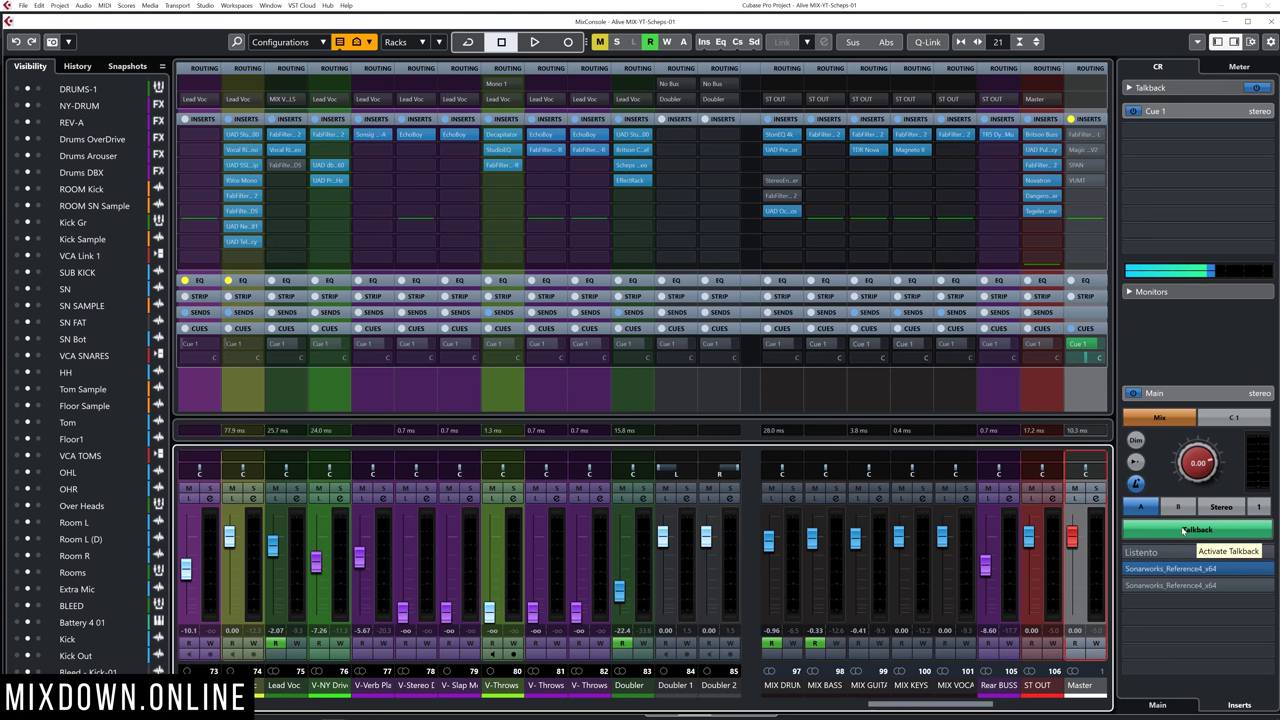
{"action": "left_click", "coordinate": [1183, 530]}
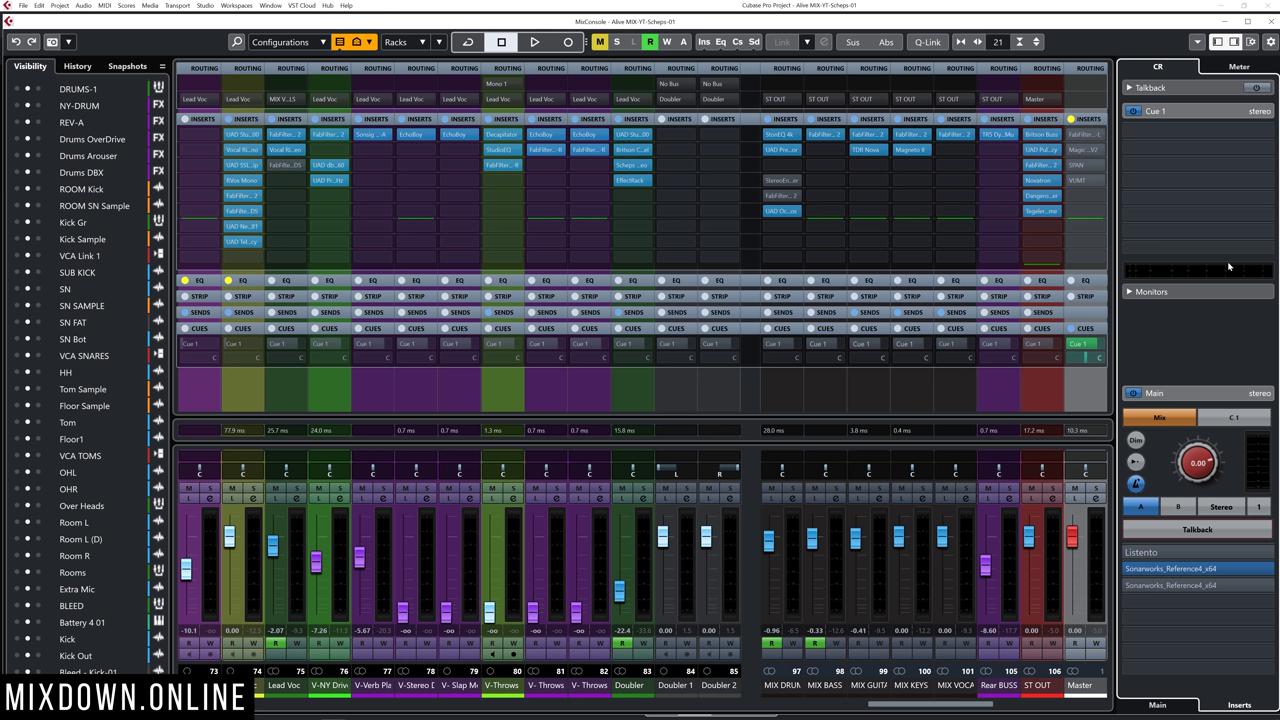
{"action": "left_click", "coordinate": [1230, 529]}
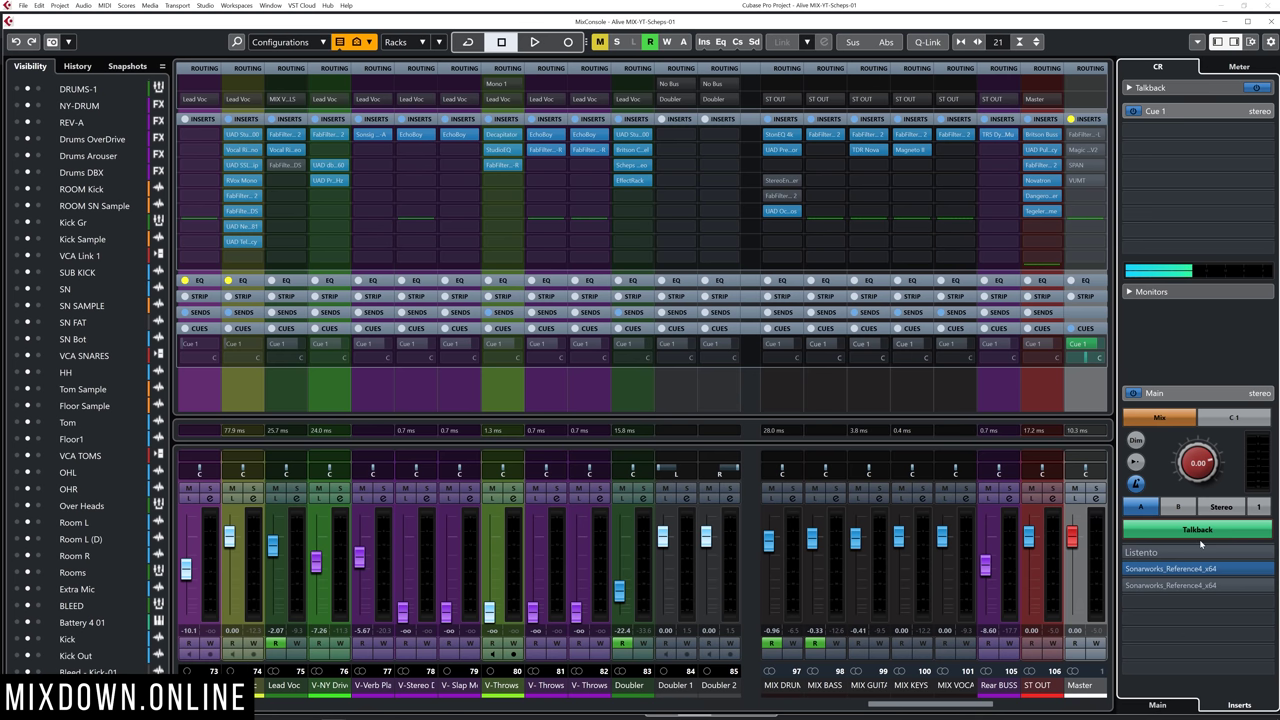
Step: Look up the key command assigned to Talkback On/Off in the Control Room category and close the key commands
{"action": "mouse_move", "coordinate": [1216, 606]}
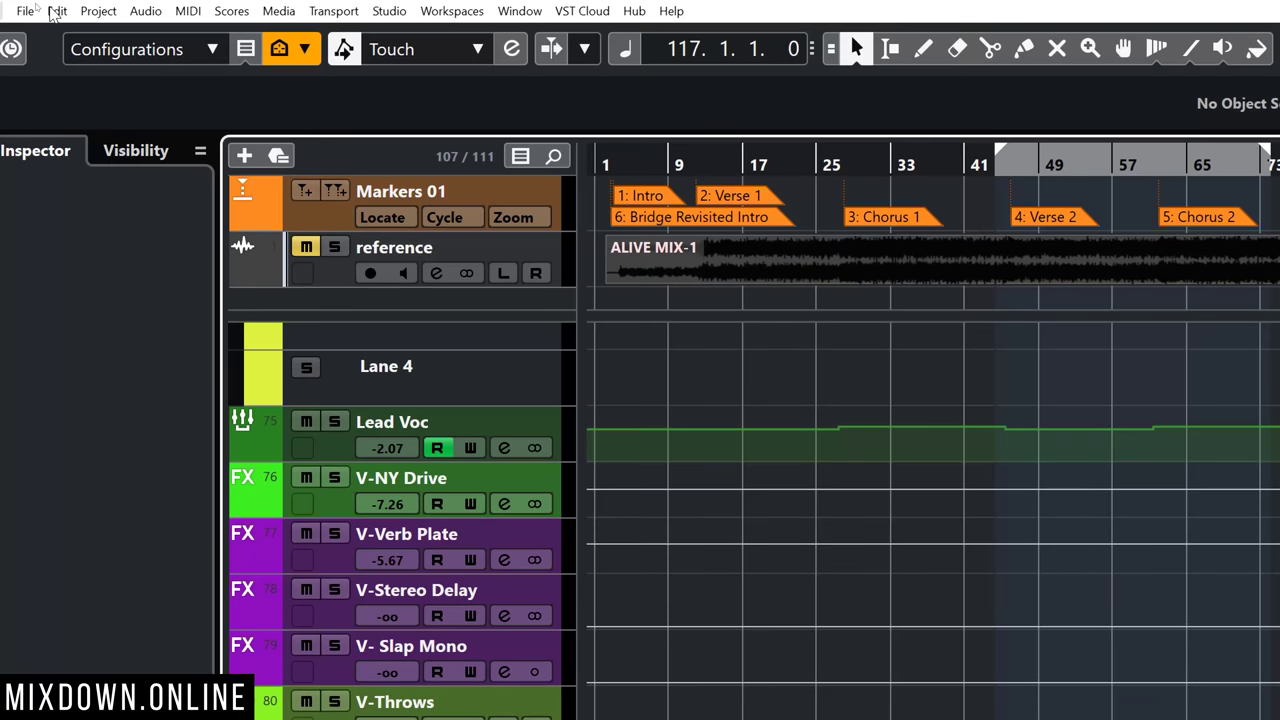
{"action": "left_click", "coordinate": [57, 10]}
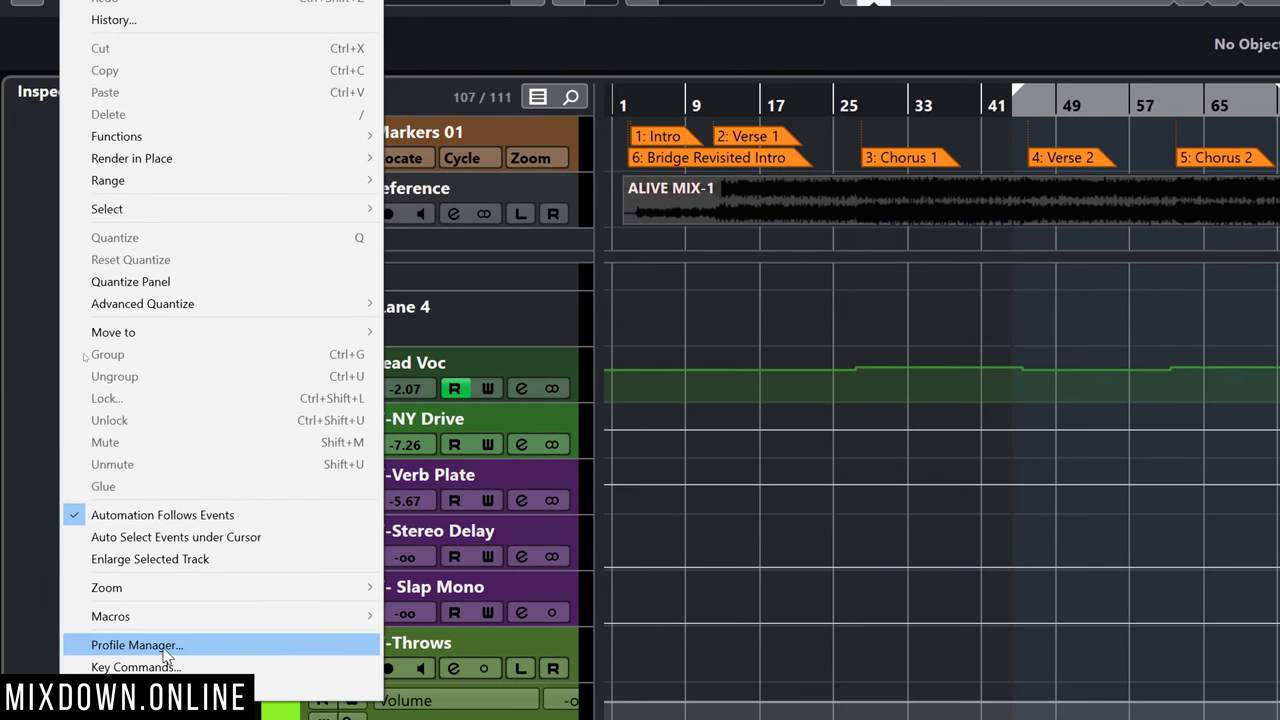
{"action": "left_click", "coordinate": [165, 700]}
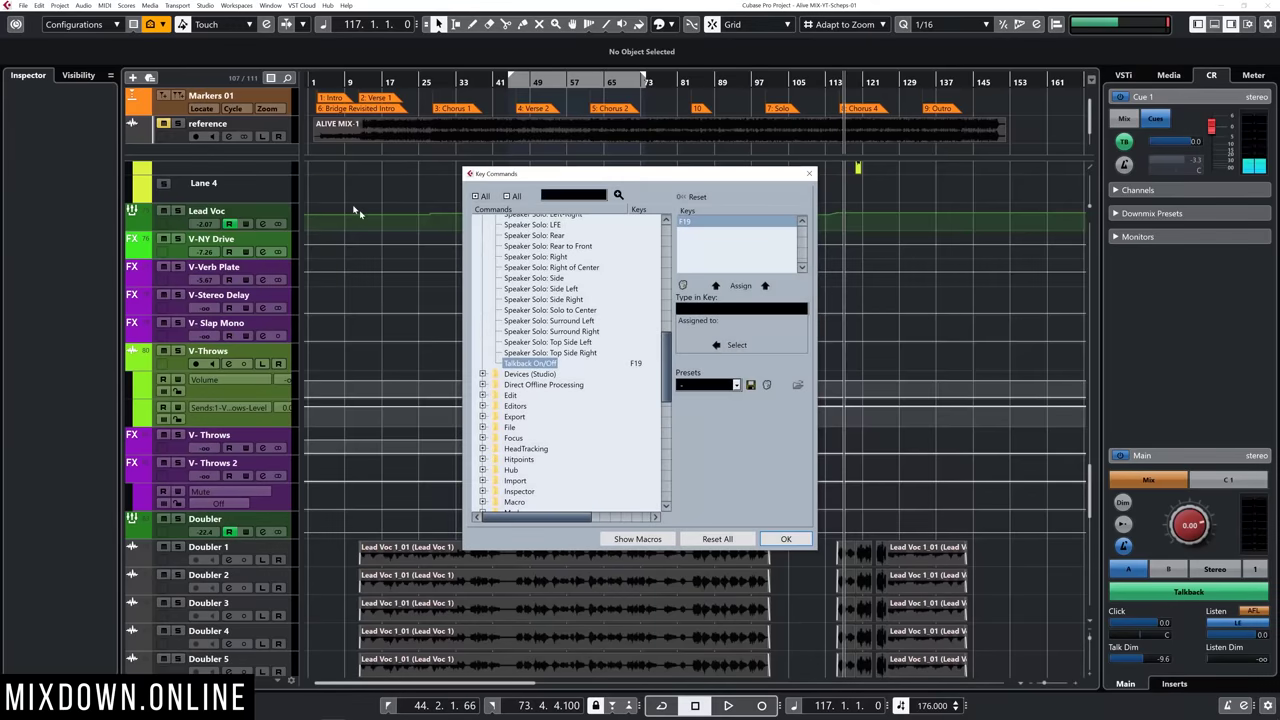
{"action": "scroll", "coordinate": [697, 391], "scroll_direction": "up", "scroll_amount": 3}
{"action": "scroll", "coordinate": [577, 324], "scroll_direction": "up", "scroll_amount": 5}
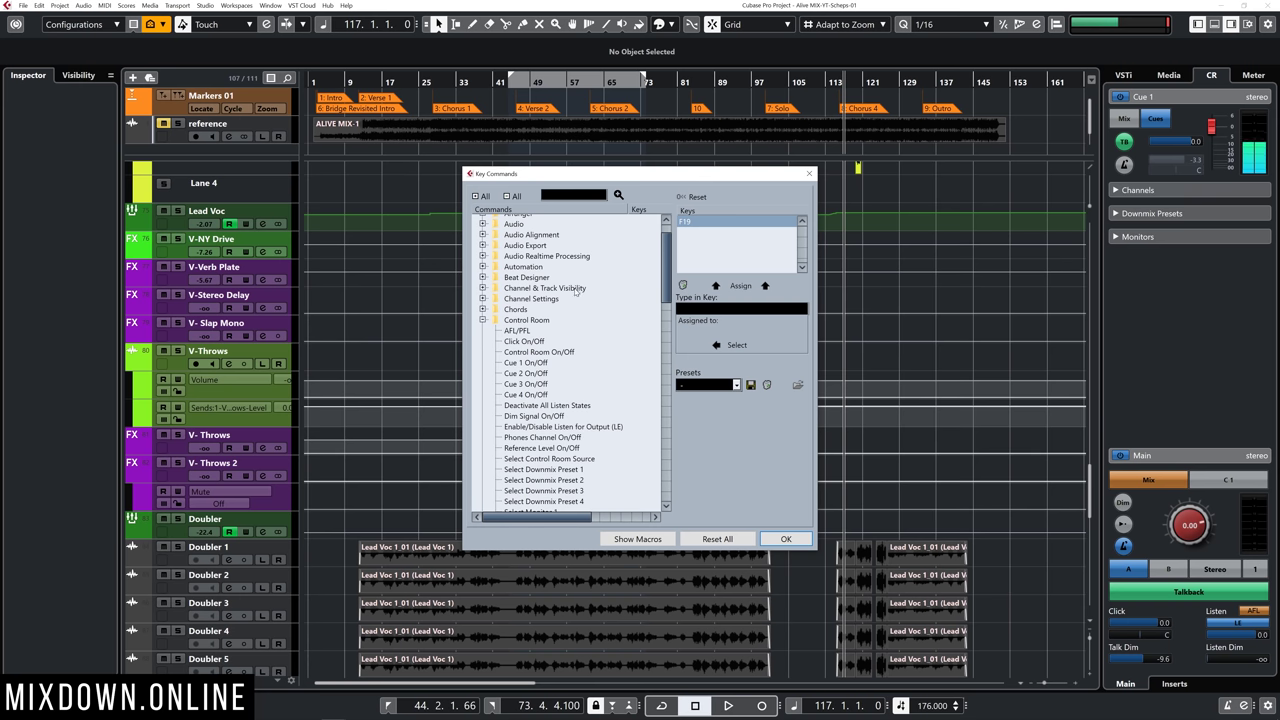
{"action": "scroll", "coordinate": [551, 323], "scroll_direction": "down", "scroll_amount": 10}
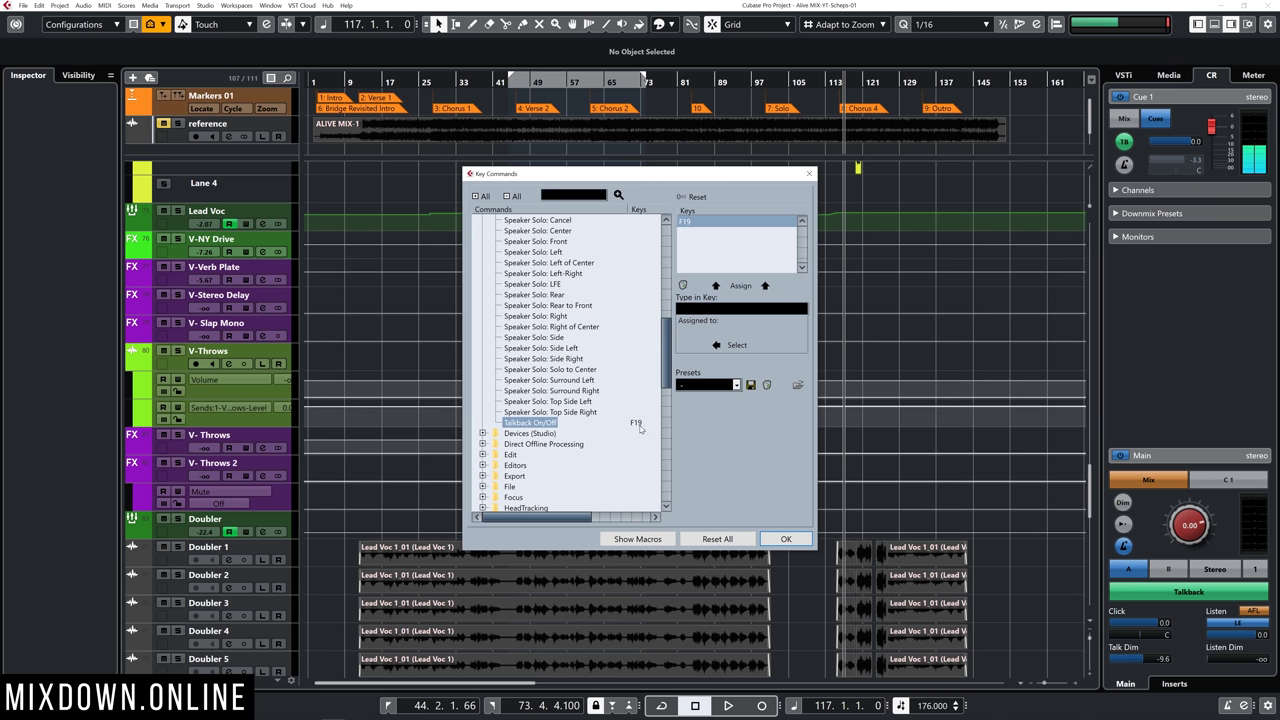
{"action": "left_click", "coordinate": [785, 538]}
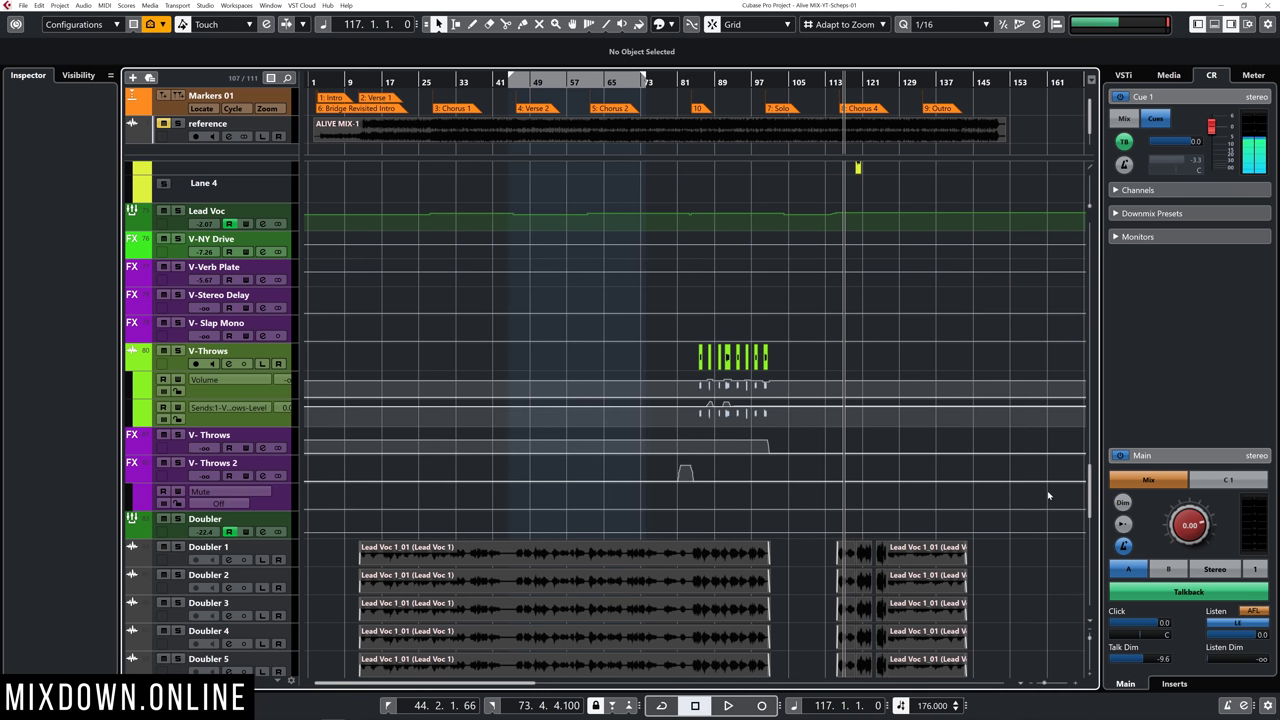
Step: Toggle Talkback off and on repeatedly using its assigned key command
{"action": "key", "text": "F19"}
{"action": "key", "text": "F19"}
{"action": "key", "text": "F19"}
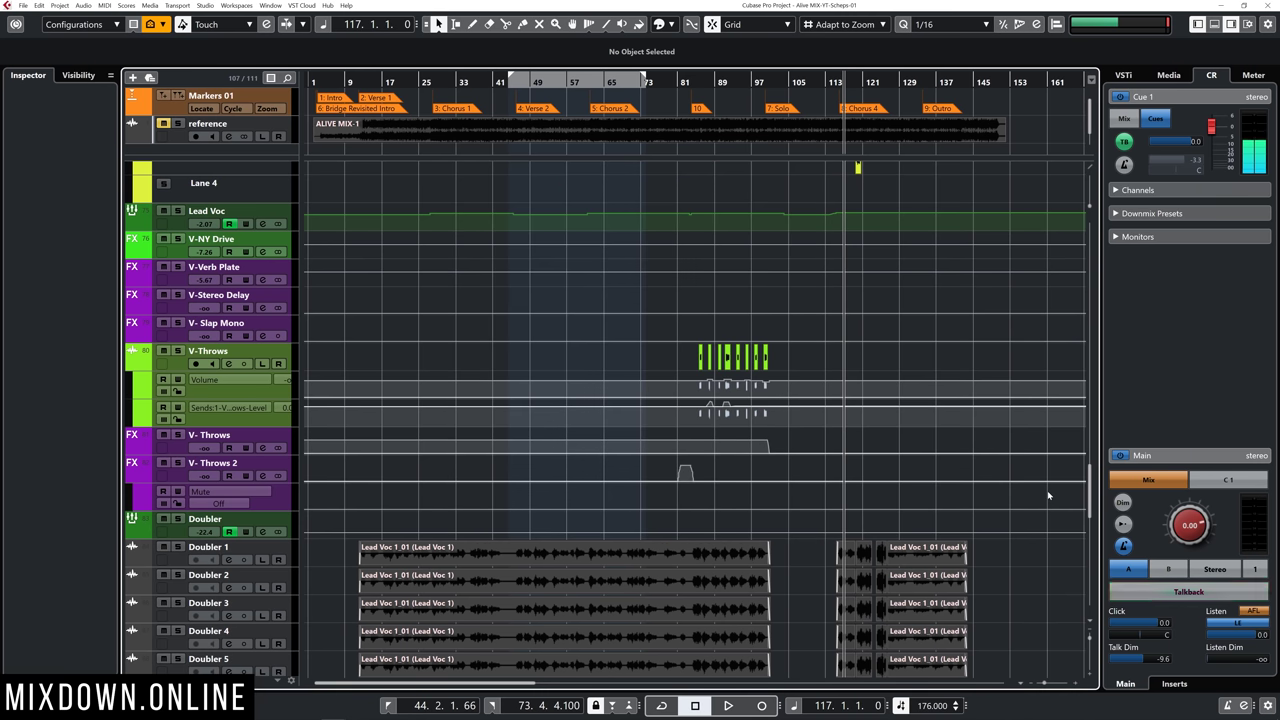
{"action": "key", "text": "F19"}
{"action": "key", "text": "F19"}
{"action": "key", "text": "F19"}
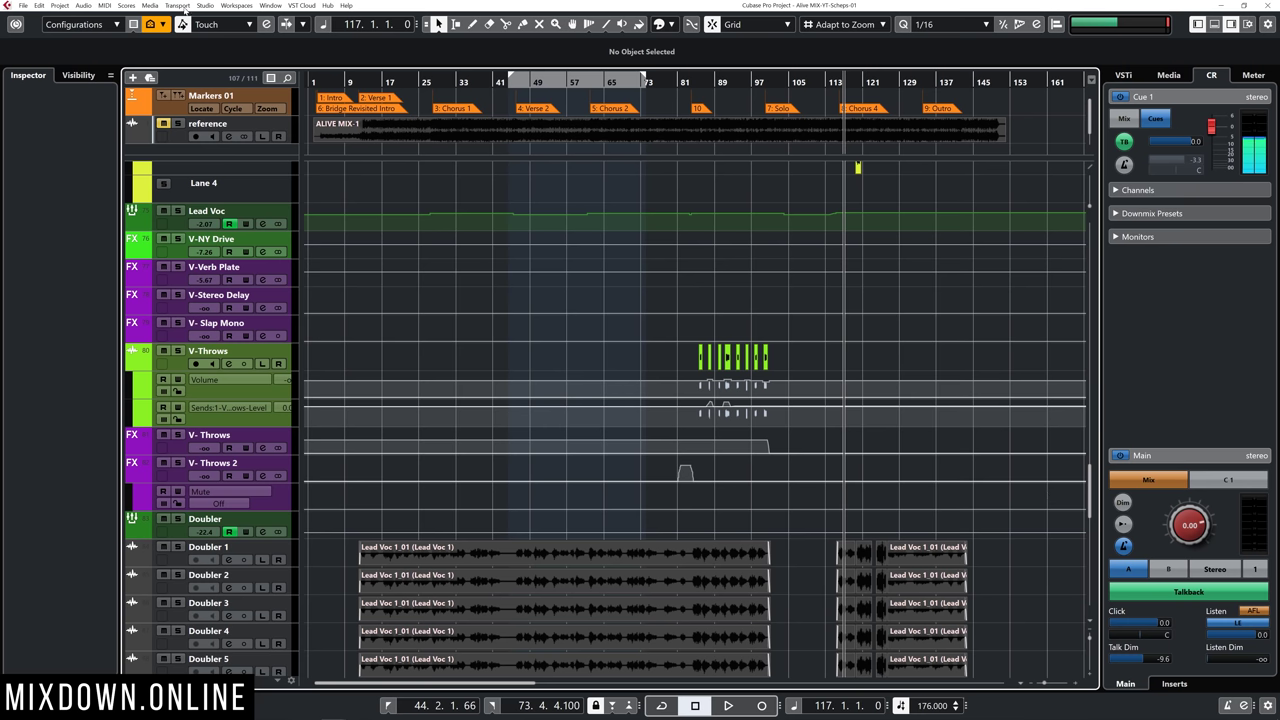
Step: Open Studio Setup at the Generic Remote device and view the types of devices that can be added
{"action": "left_click", "coordinate": [205, 5]}
{"action": "left_click", "coordinate": [245, 179]}
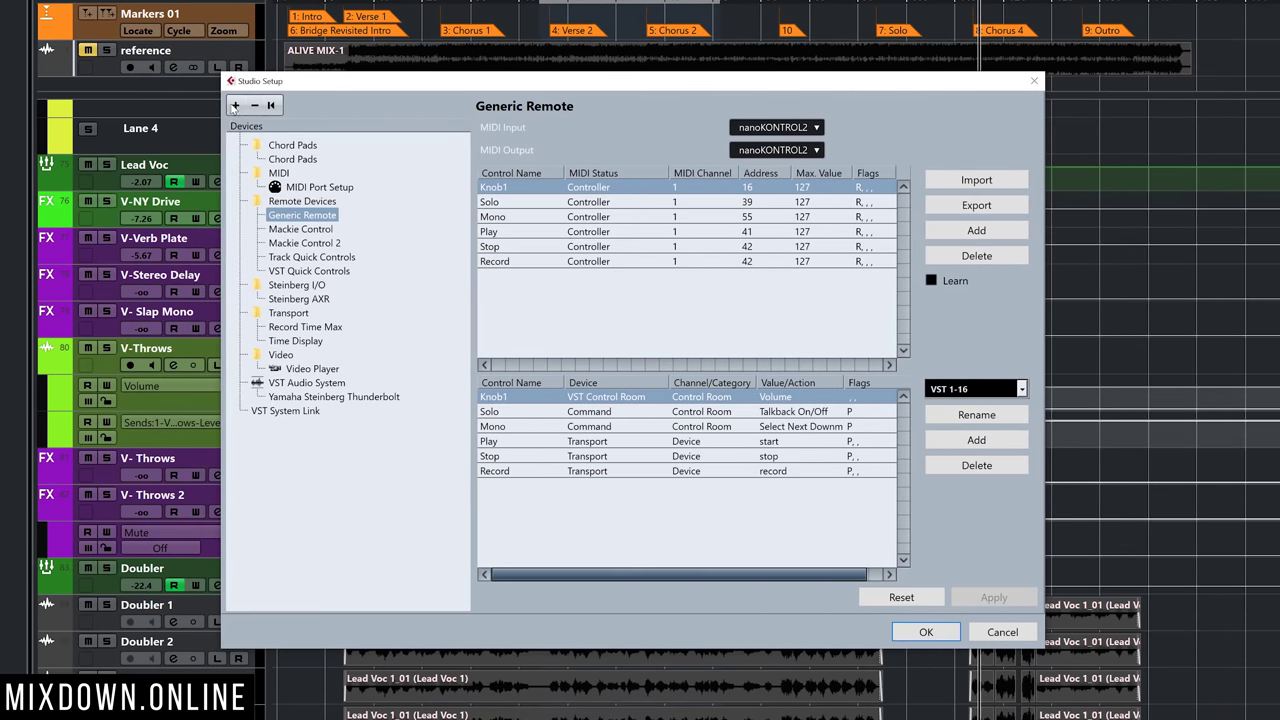
{"action": "left_click", "coordinate": [276, 165]}
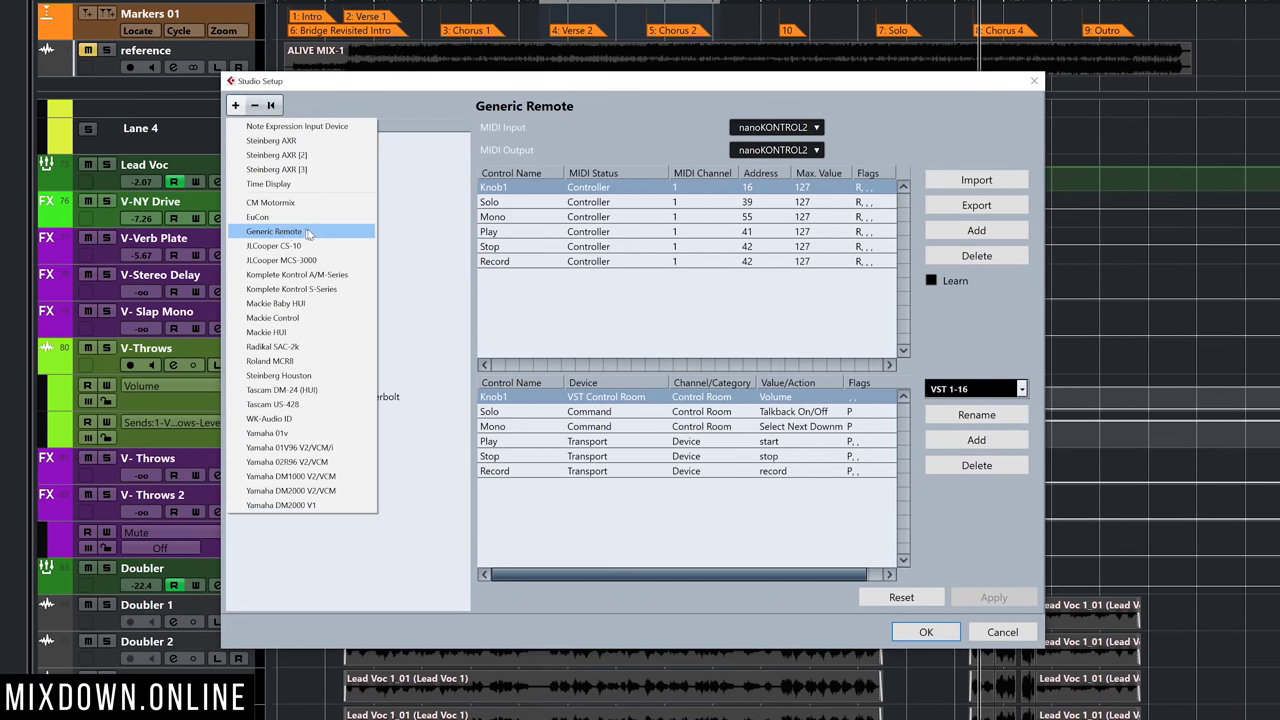
{"action": "left_click", "coordinate": [444, 104]}
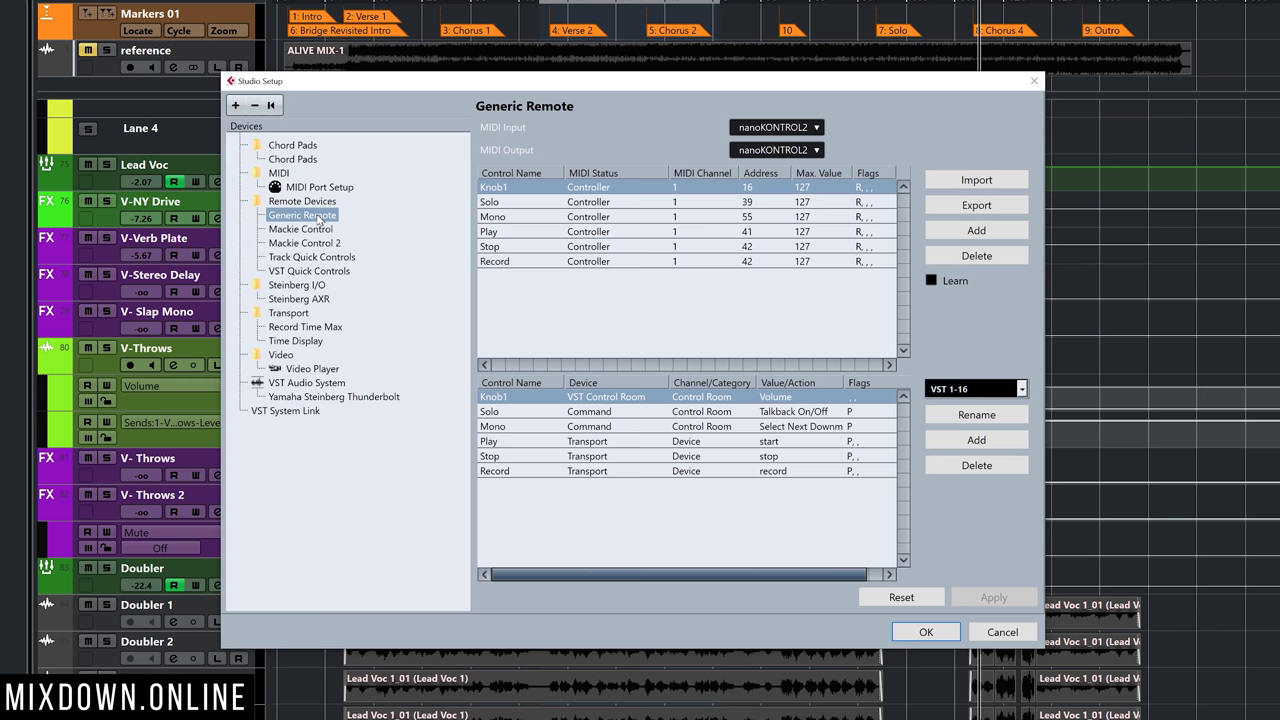
Step: Add a second Generic Remote device and remove it again
{"action": "left_click", "coordinate": [236, 107]}
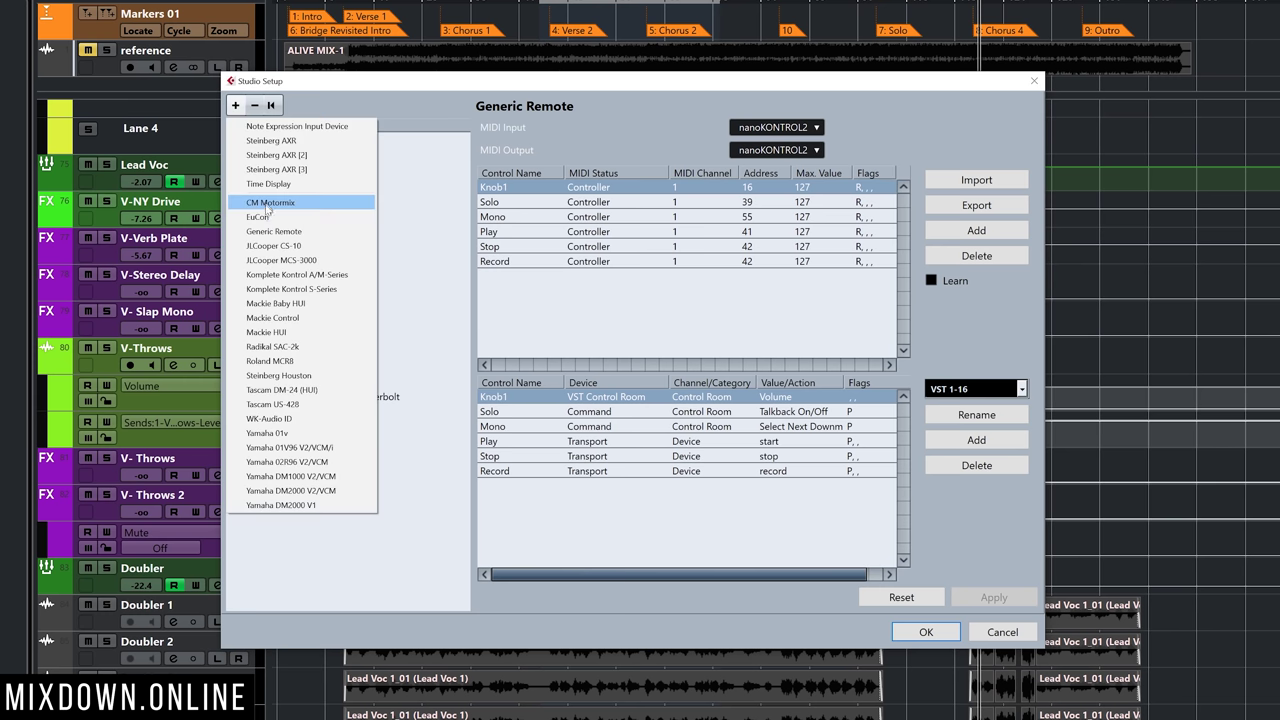
{"action": "left_click", "coordinate": [268, 233]}
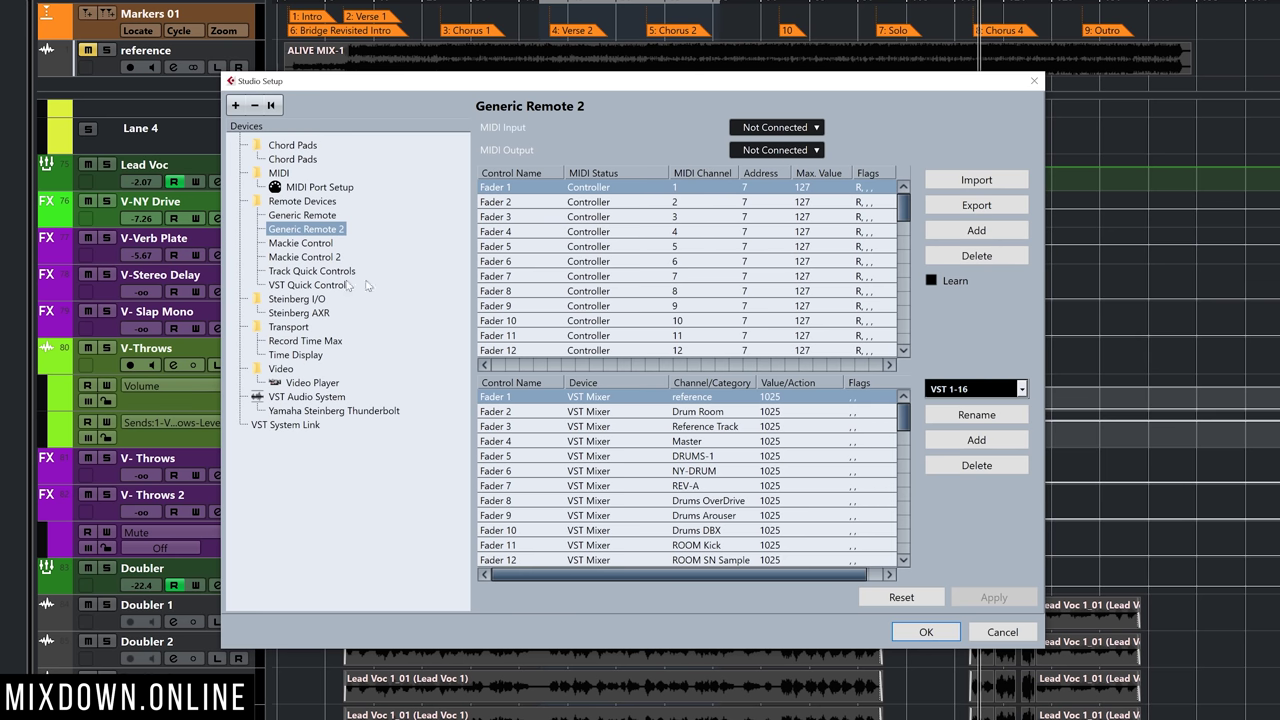
{"action": "left_click", "coordinate": [255, 106]}
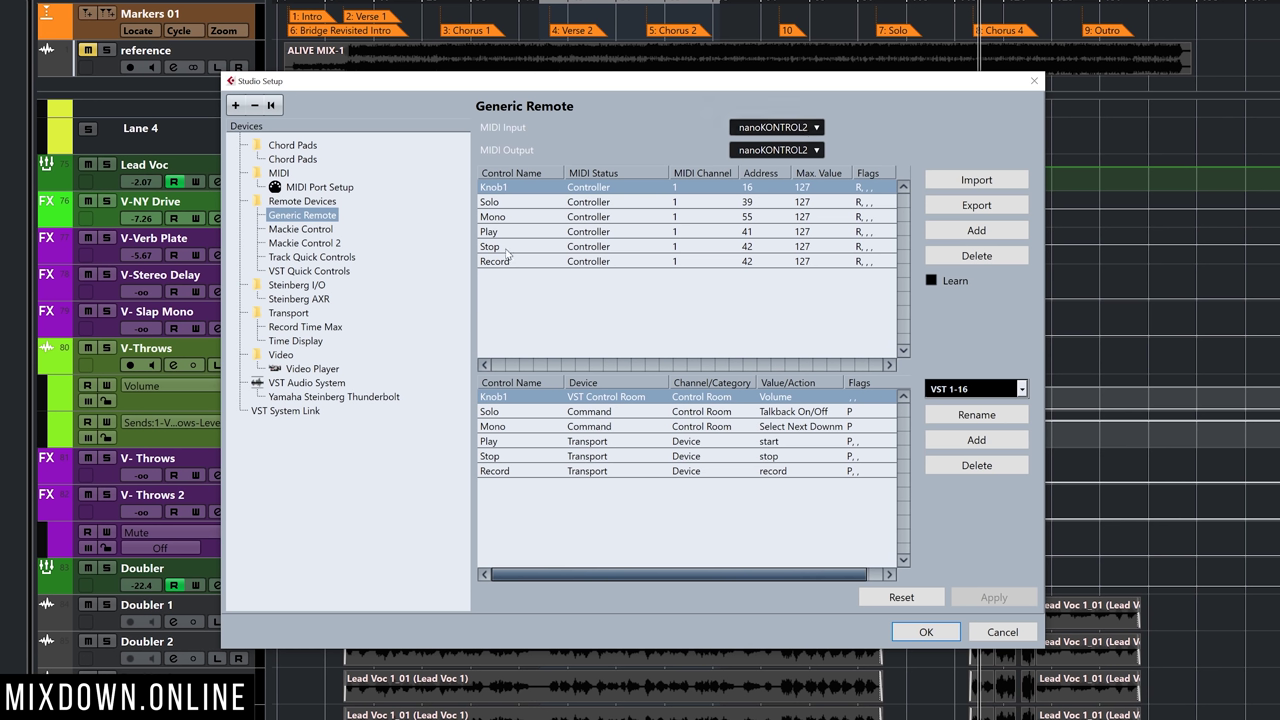
Step: Select the Solo control in the Generic Remote, enable Learn for it and switch Learn off again
{"action": "left_click", "coordinate": [495, 204]}
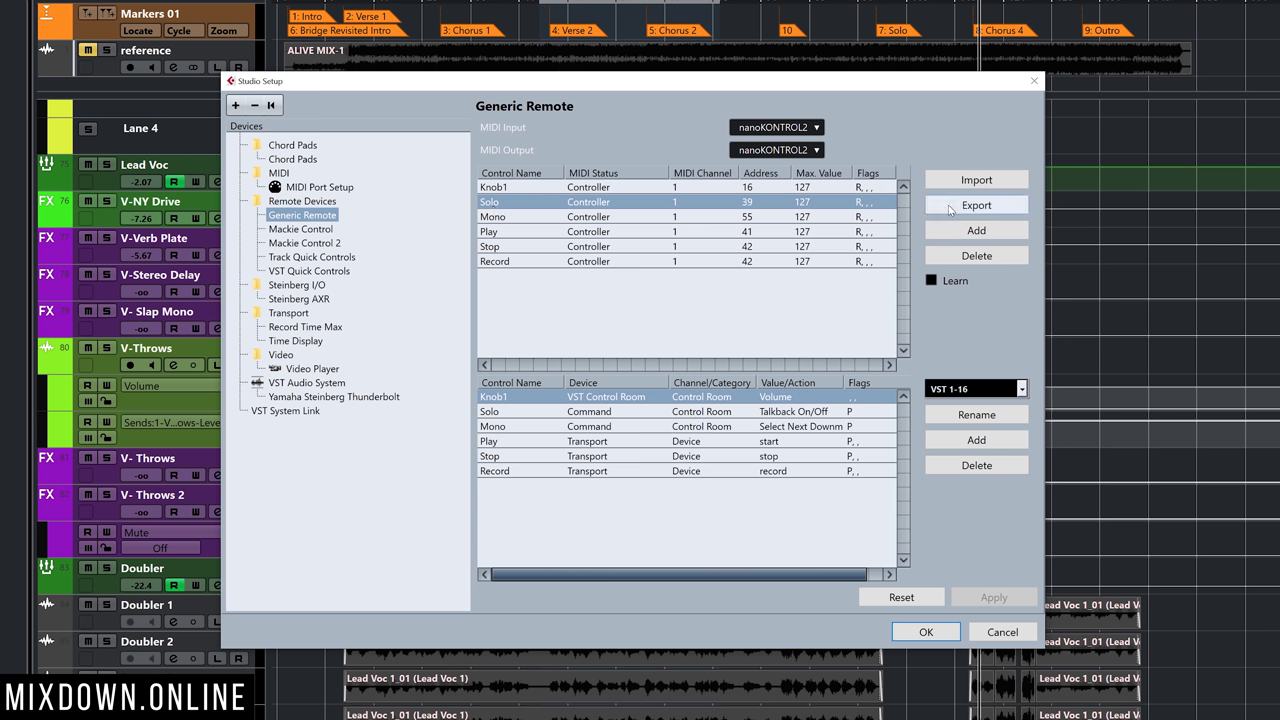
{"action": "left_click", "coordinate": [957, 283]}
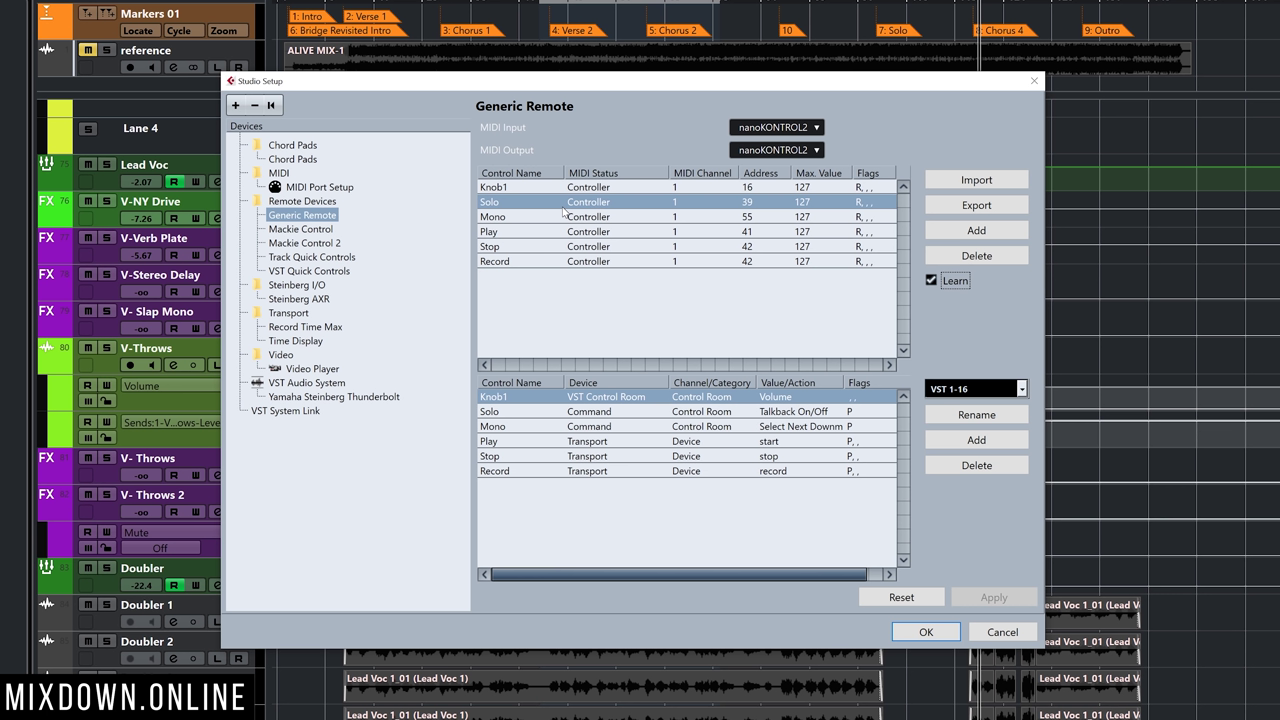
{"action": "left_click", "coordinate": [931, 280]}
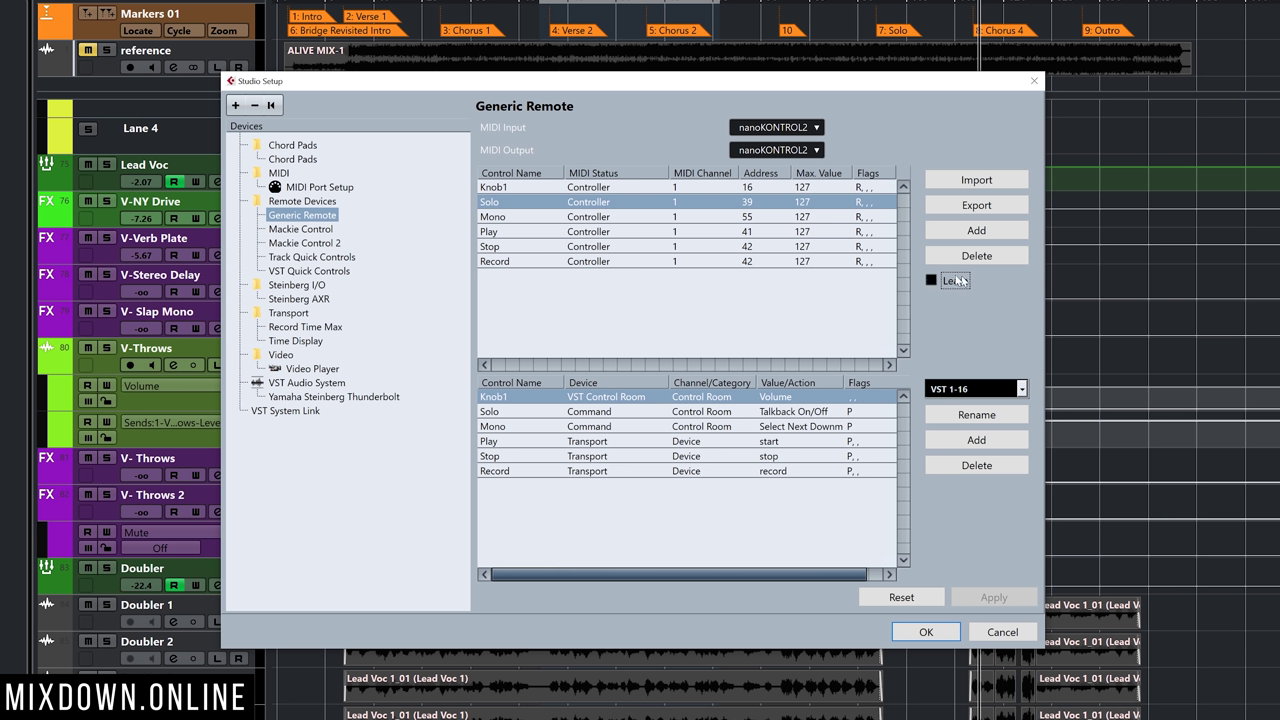
Step: Assign the Generic Remote's Solo control to the Command device, Control Room category and Talkback On/Off action
{"action": "left_click", "coordinate": [489, 414]}
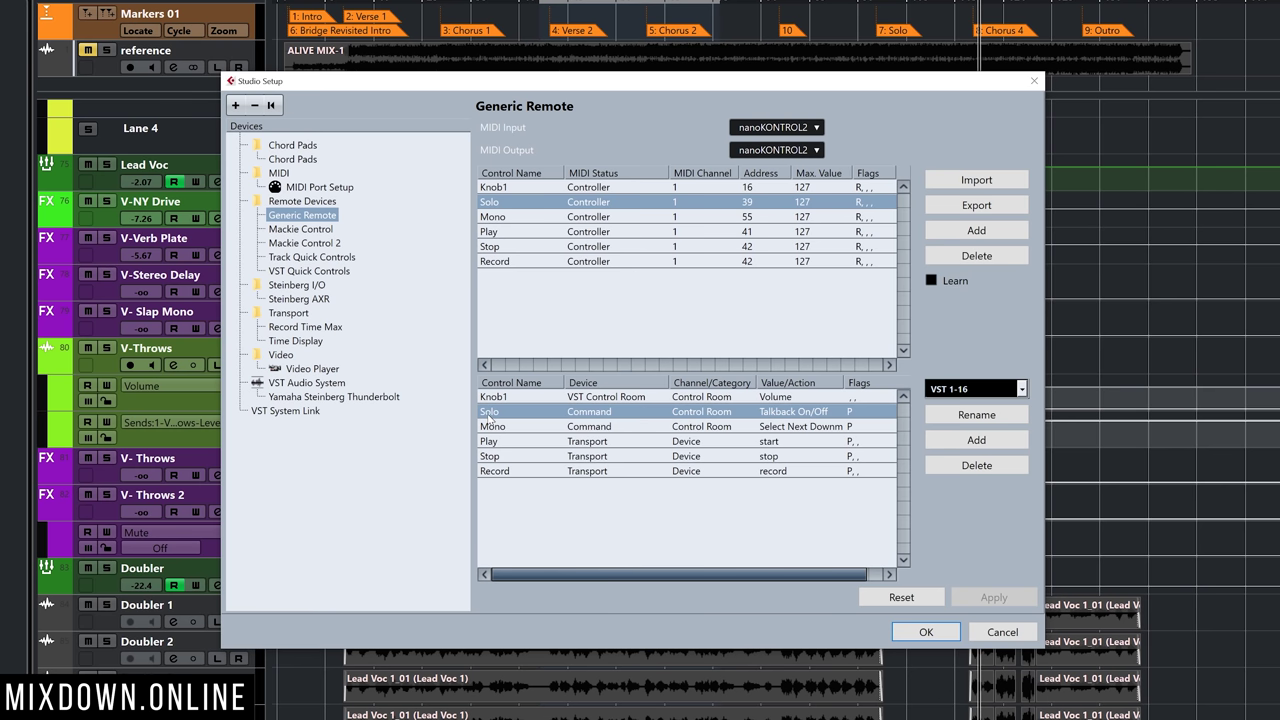
{"action": "left_click", "coordinate": [588, 416]}
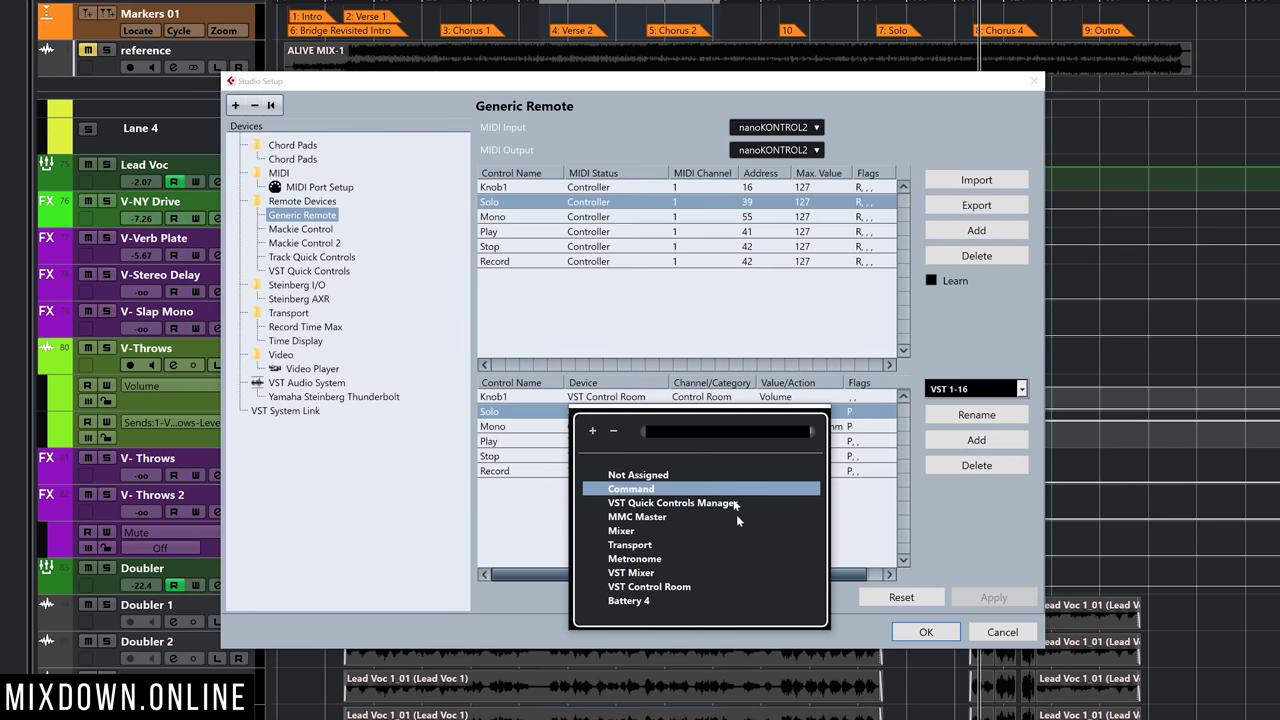
{"action": "left_click", "coordinate": [631, 489]}
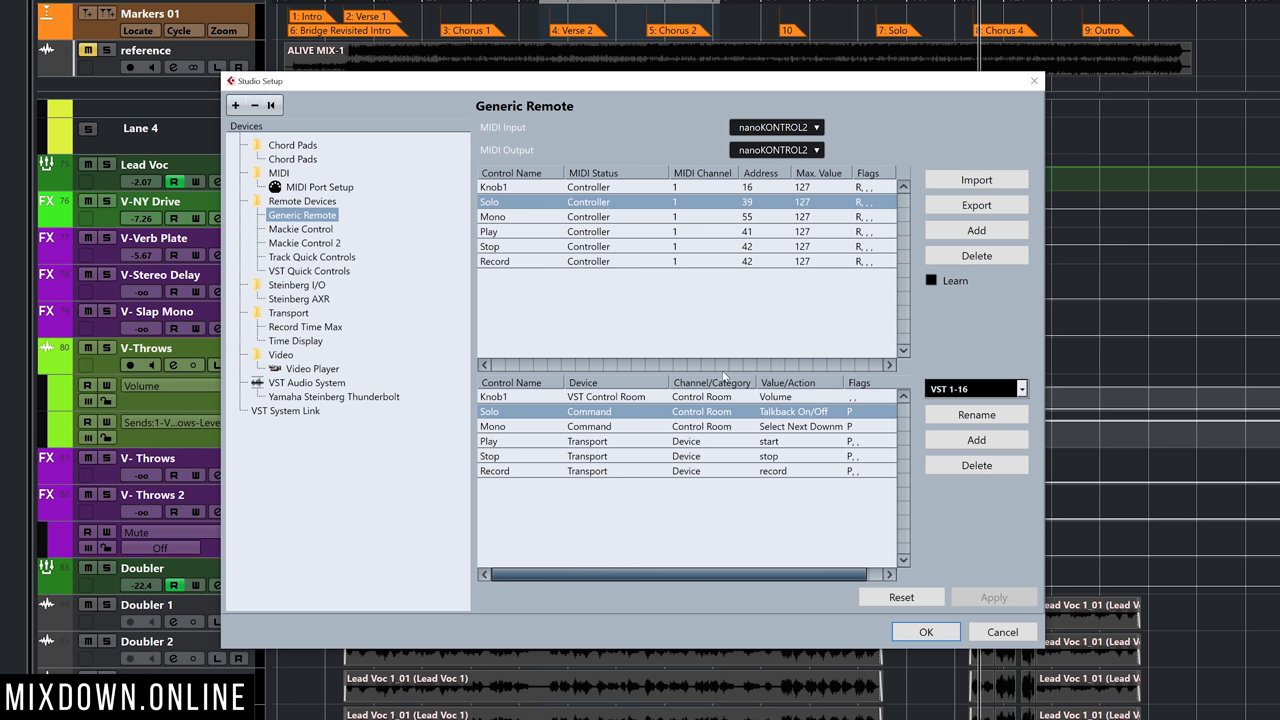
{"action": "left_click", "coordinate": [688, 416]}
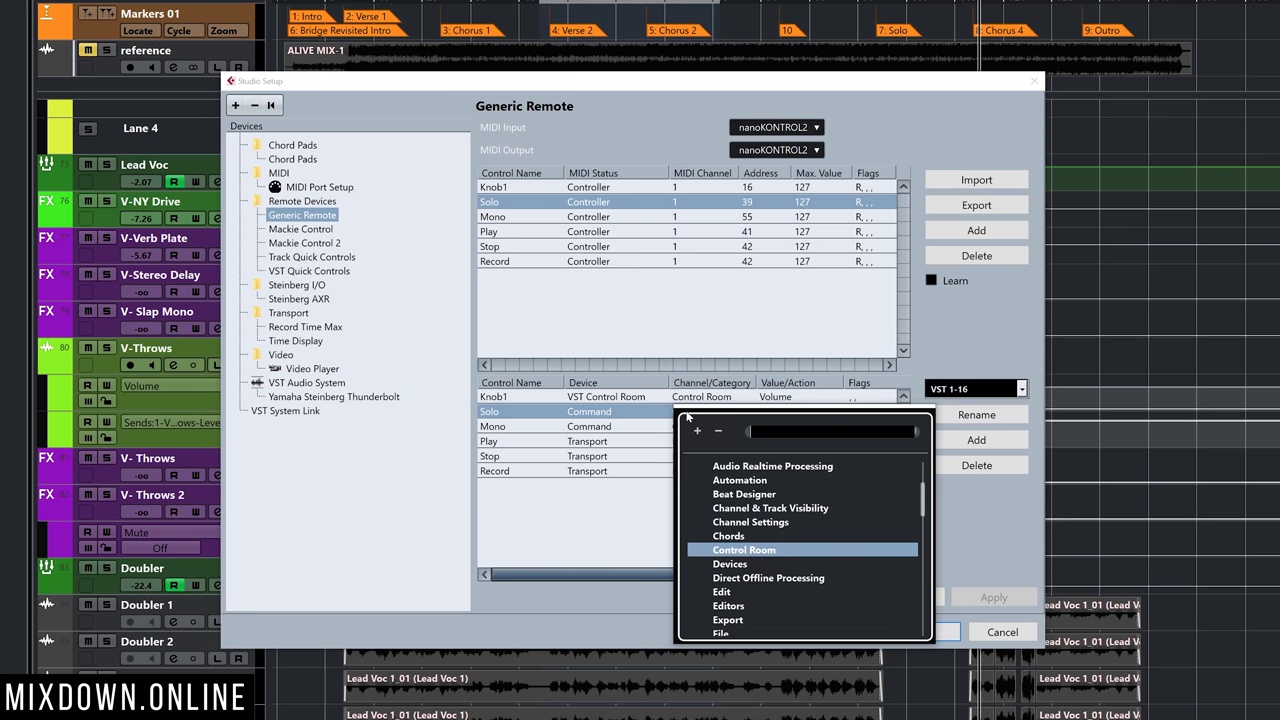
{"action": "left_click", "coordinate": [768, 550]}
{"action": "left_click", "coordinate": [785, 413]}
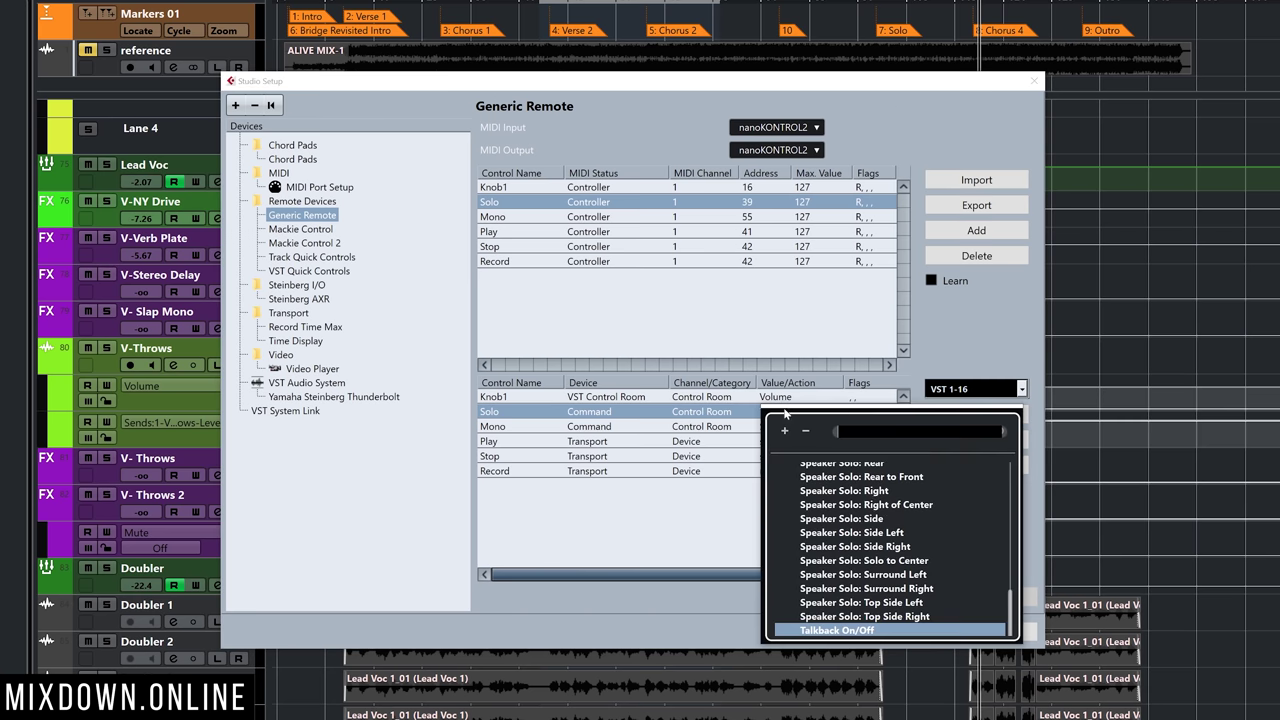
{"action": "left_click", "coordinate": [845, 631]}
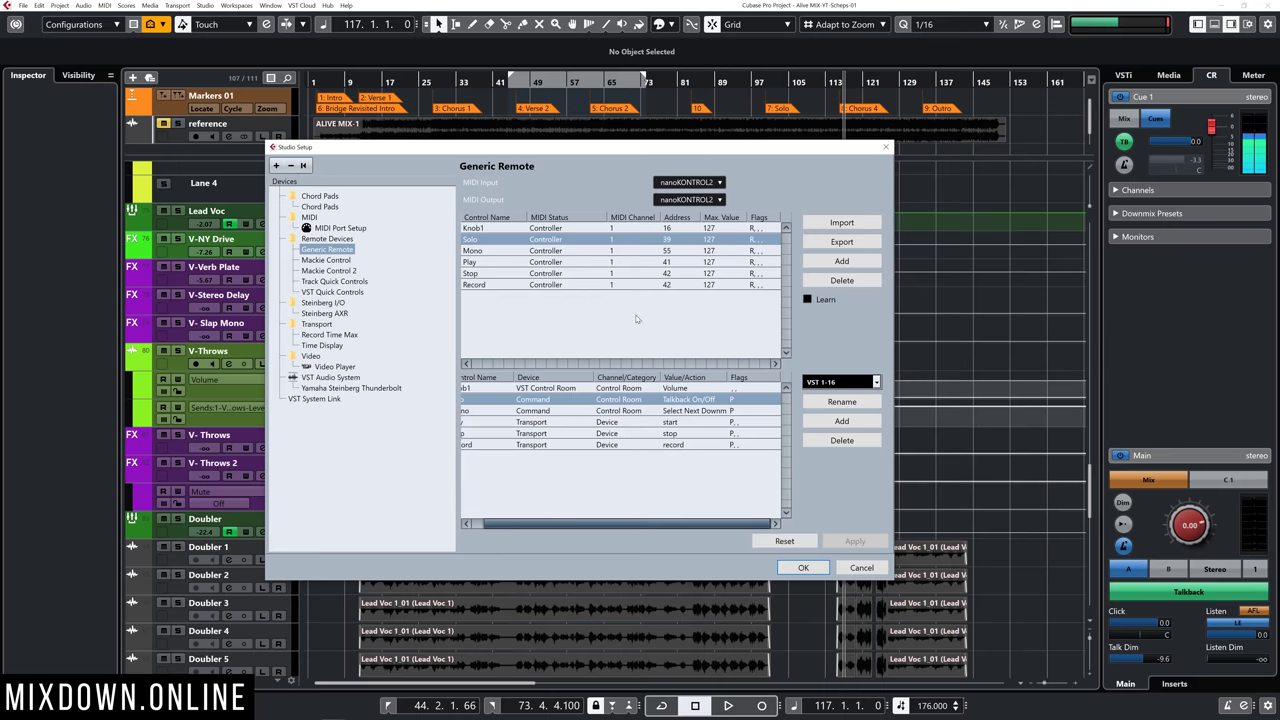
Step: Keep the Receive flag on the Solo control and confirm the Studio Setup
{"action": "left_click", "coordinate": [755, 241]}
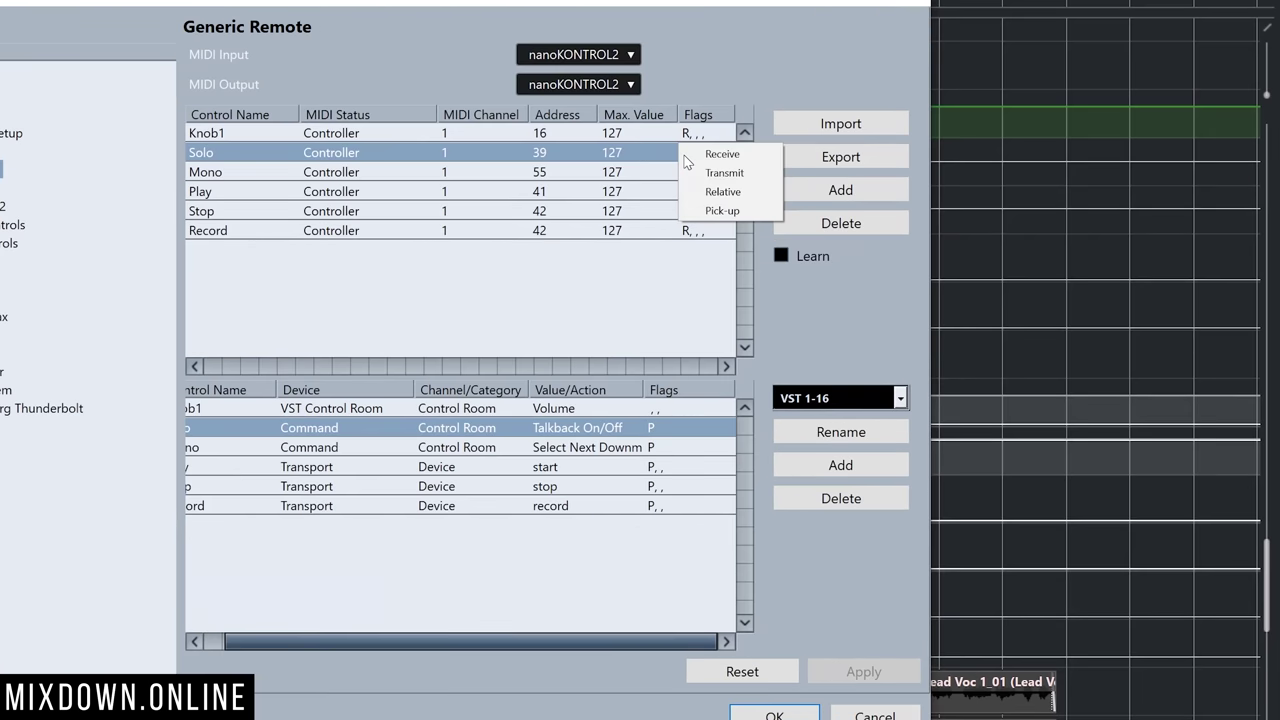
{"action": "left_click", "coordinate": [720, 154]}
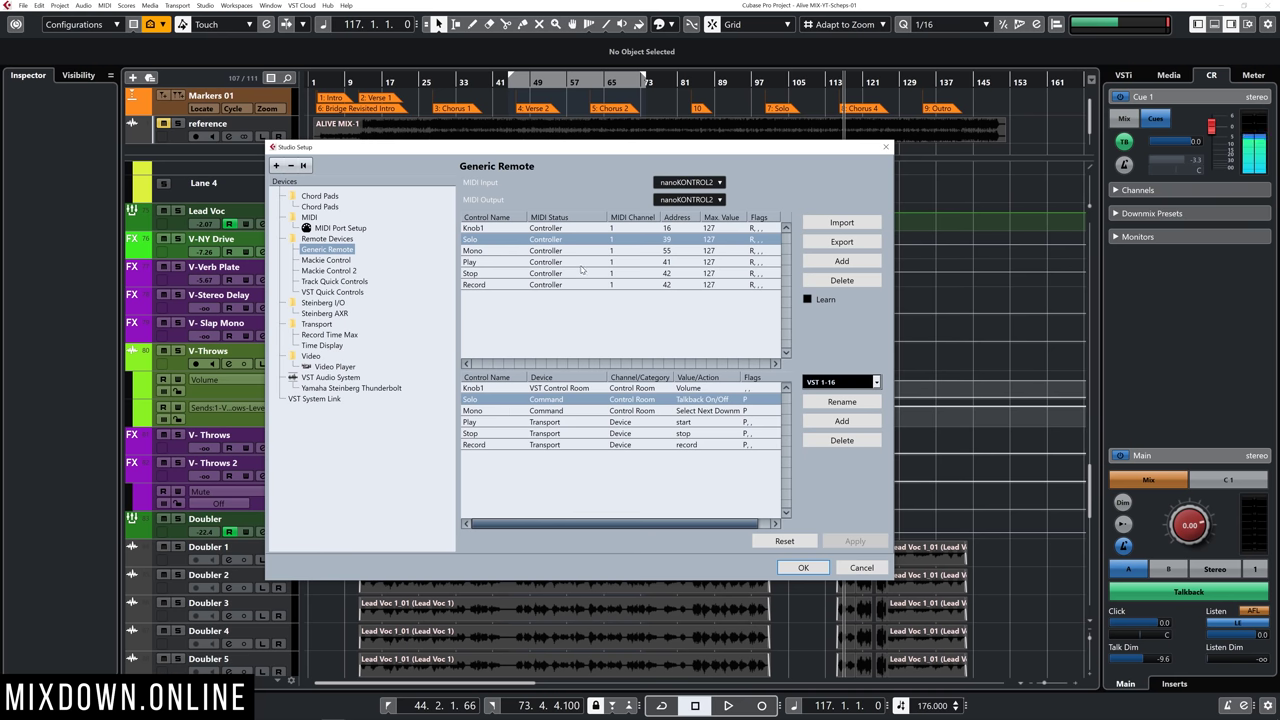
{"action": "left_click", "coordinate": [803, 567]}
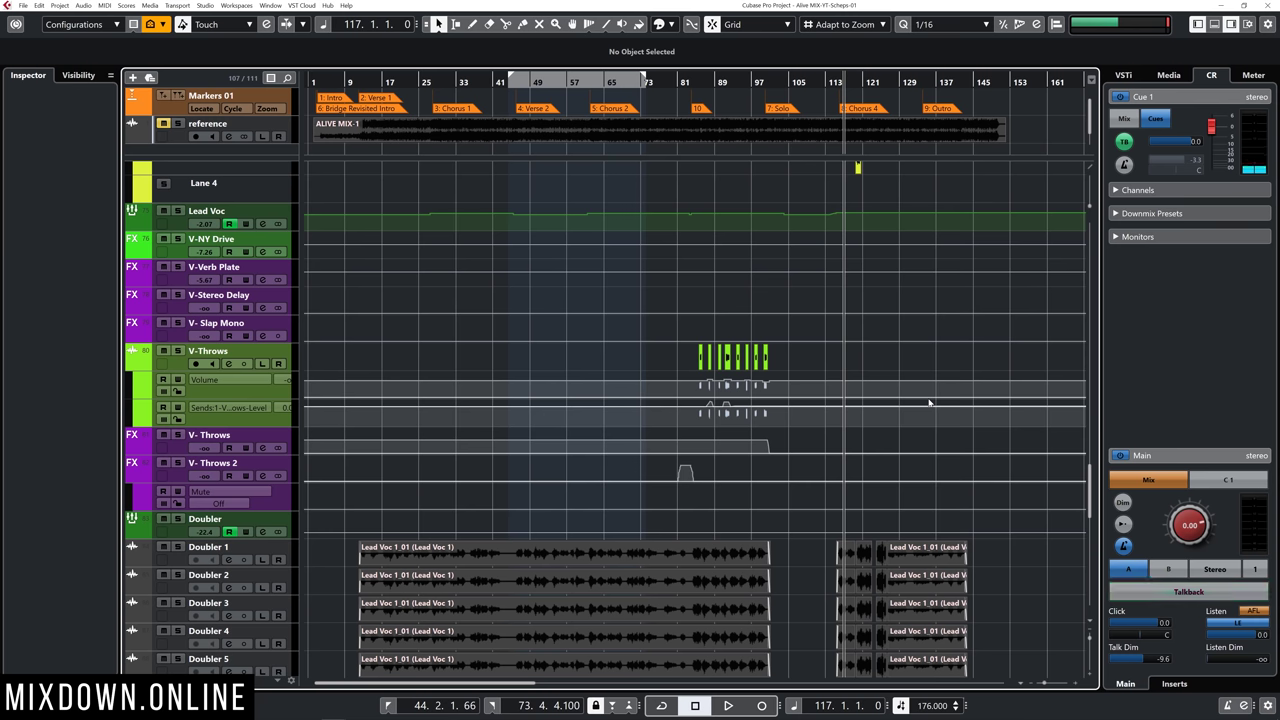
Step: Open the MixConsole to show the Control Room alongside the mixer channels
{"action": "key", "text": "F3"}
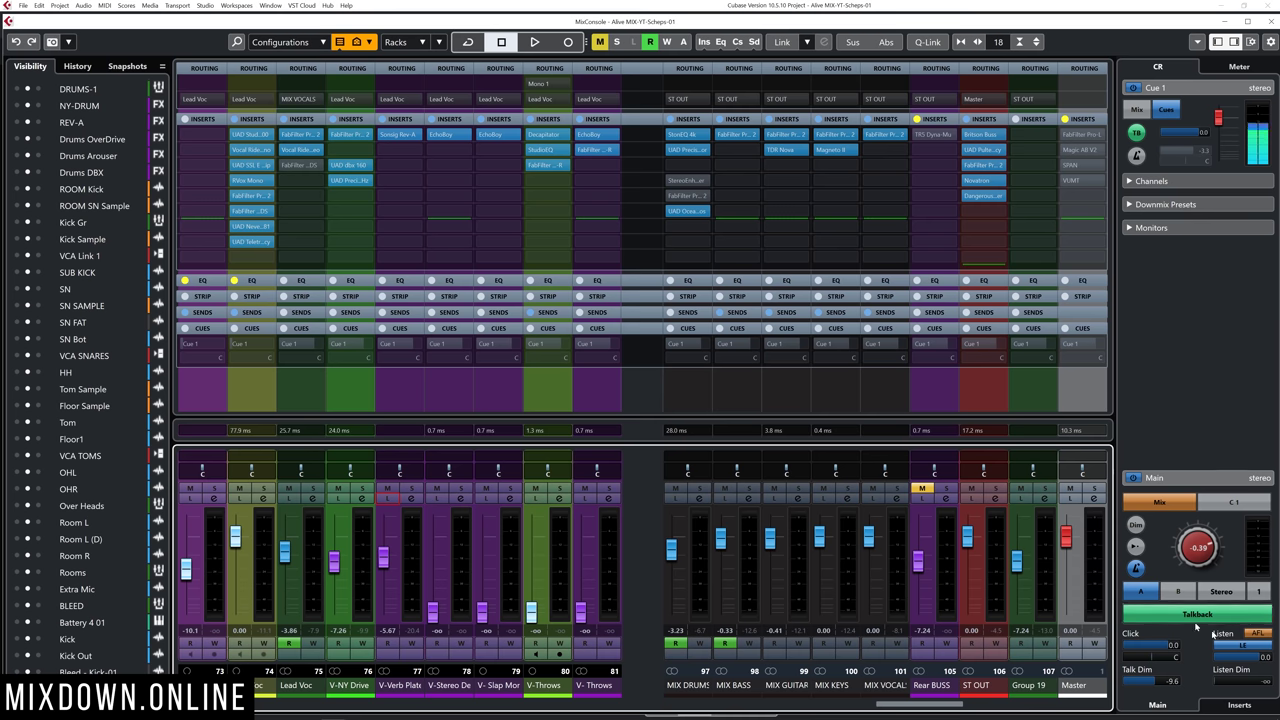
Step: Turn on Listen for the V-Verb Plate channel and switch it off again
{"action": "left_click", "coordinate": [387, 498]}
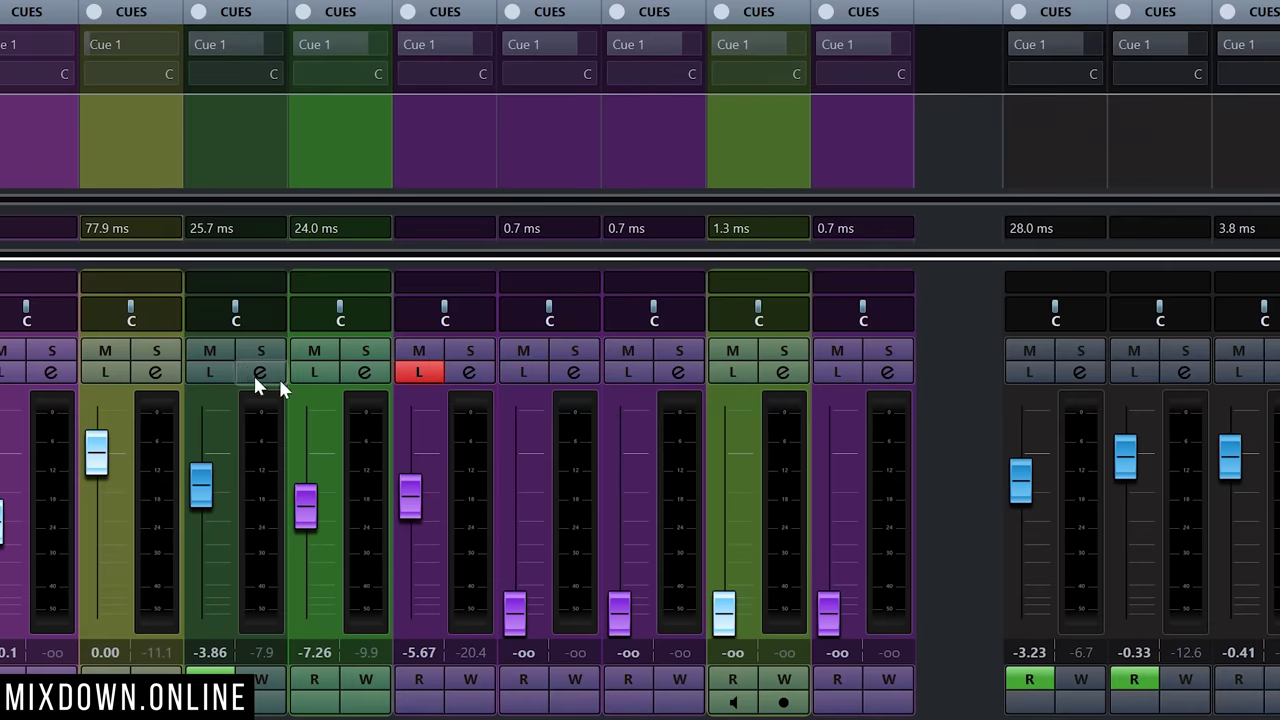
{"action": "left_click", "coordinate": [406, 383]}
{"action": "left_click", "coordinate": [432, 366]}
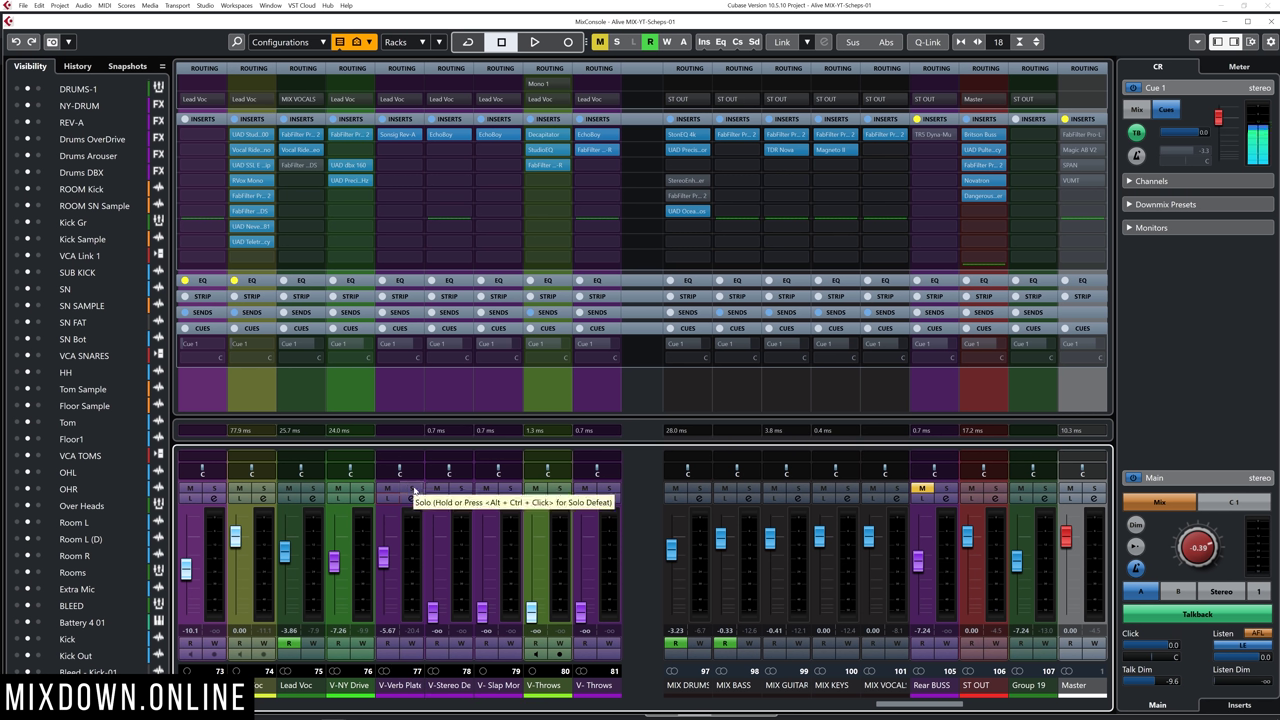
Step: Solo the V-Verb Plate channel, audition a short playback and clear the solo
{"action": "left_click", "coordinate": [412, 488]}
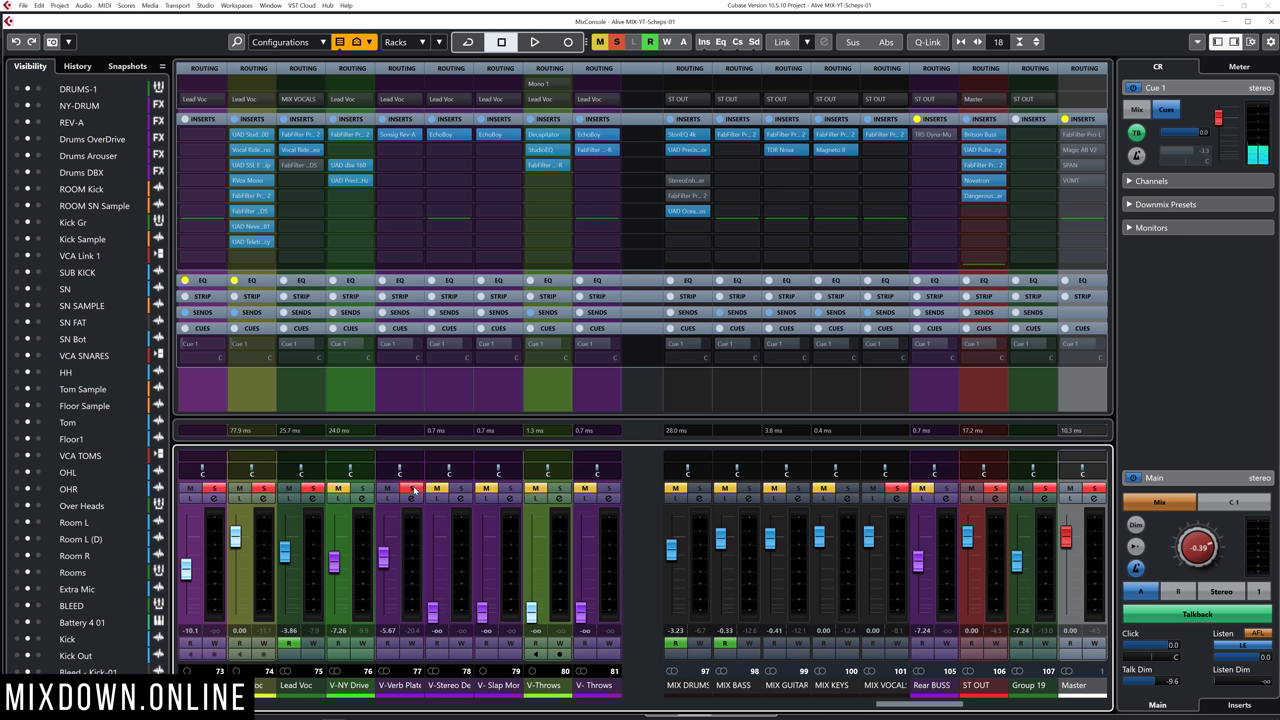
{"action": "key", "text": "space"}
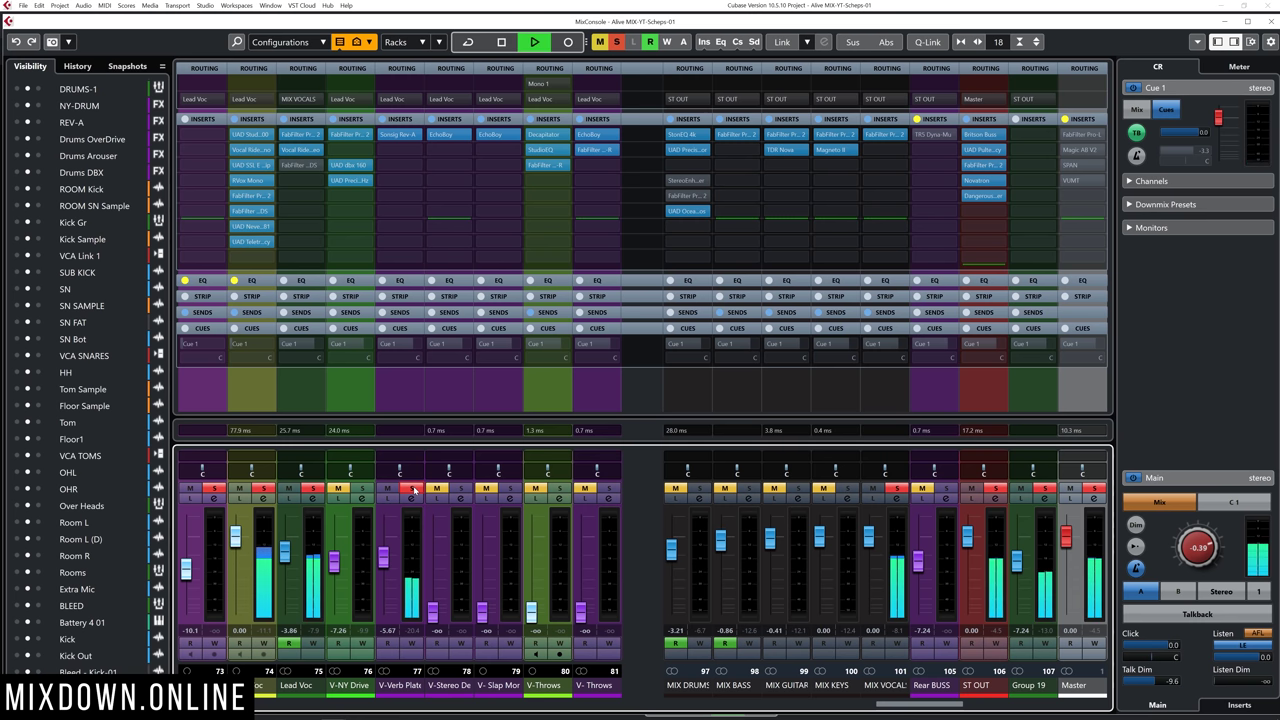
{"action": "key", "text": "space"}
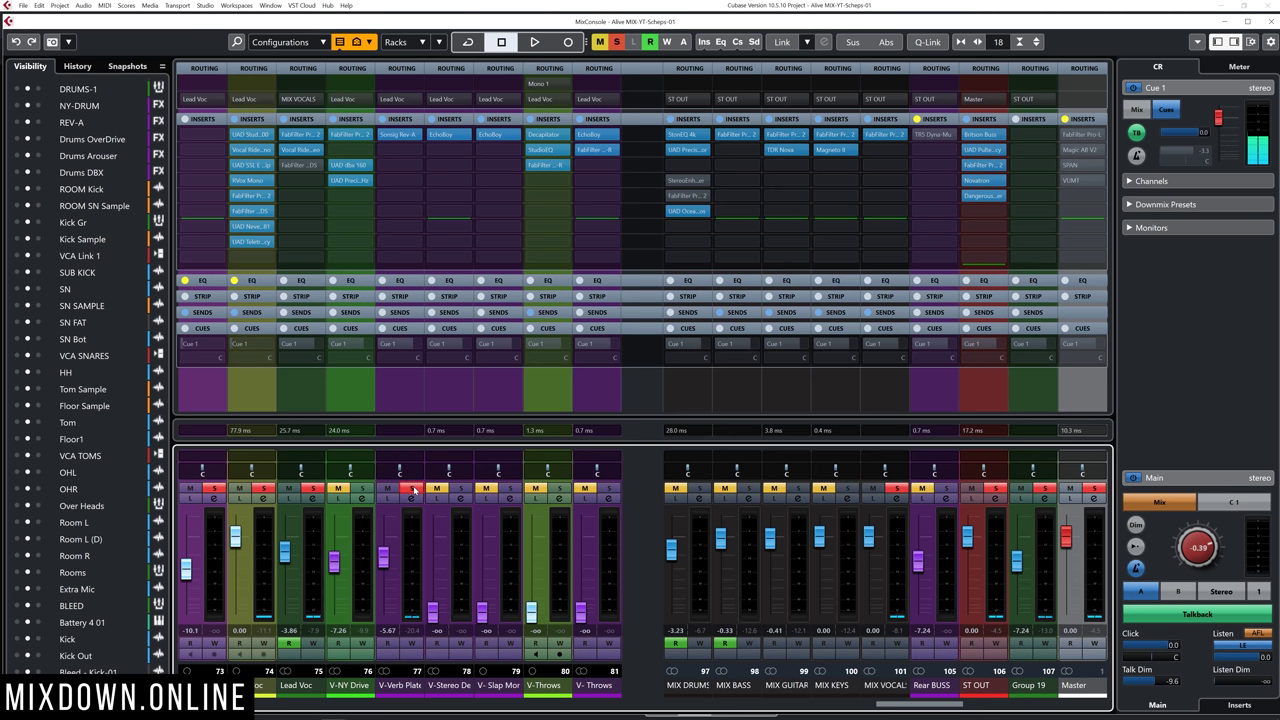
{"action": "left_click", "coordinate": [413, 488], "text": "ctrl"}
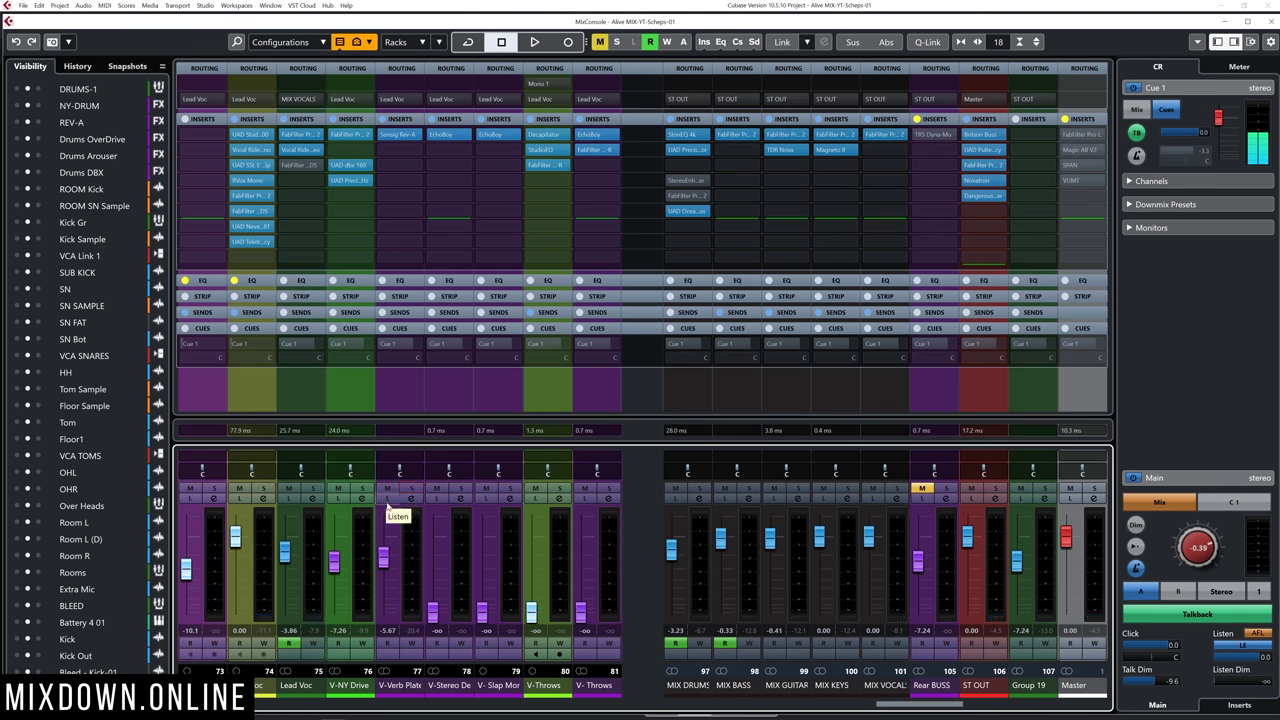
Step: Enable Listen on the V-Verb Plate channel and audition it with a short playback
{"action": "key", "text": "space"}
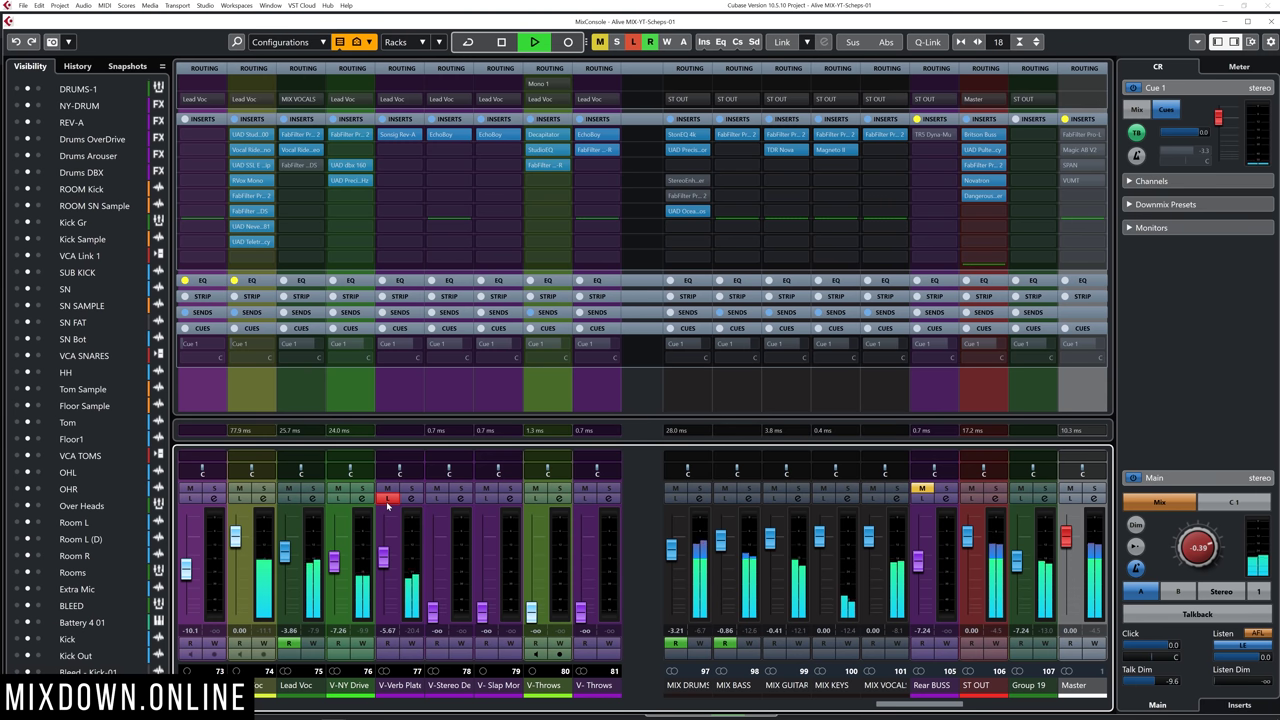
{"action": "key", "text": "space"}
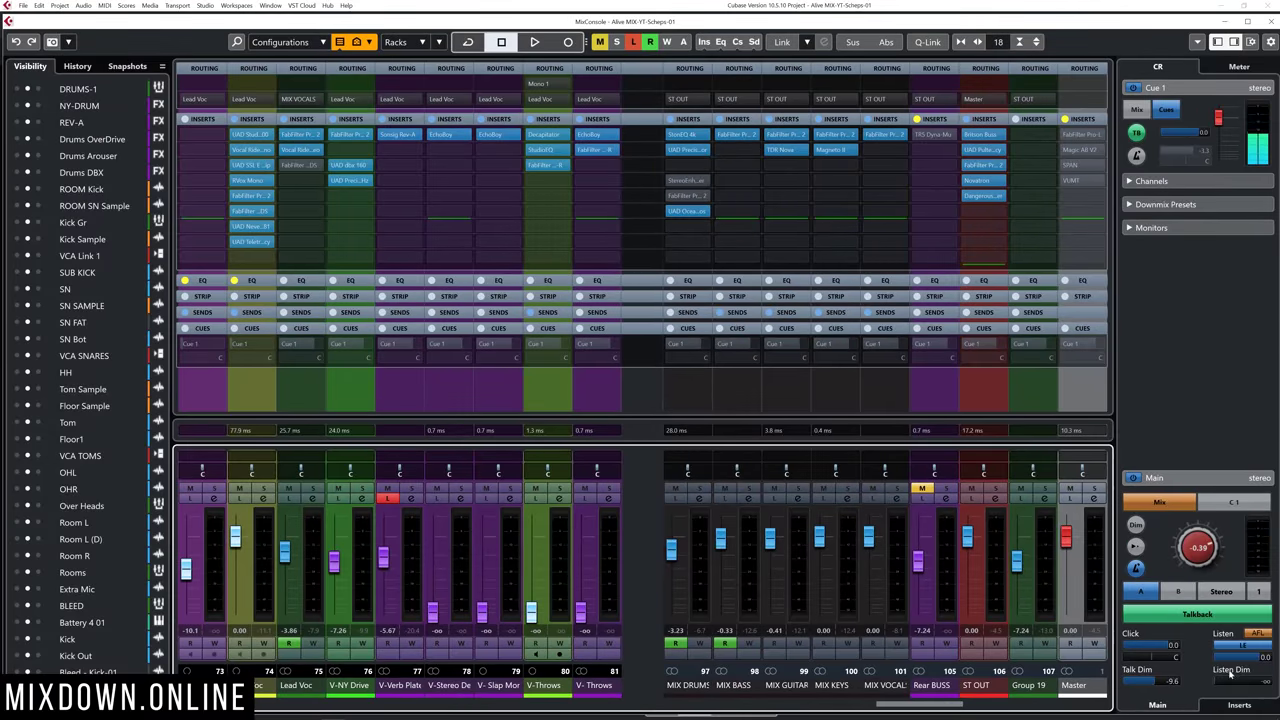
Step: Raise the Control Room's Listen Dim to -14.6, audition different levels during playback and lower it back to minus infinity
{"action": "left_click_drag", "start_coordinate": [1227, 682], "coordinate": [1265, 683]}
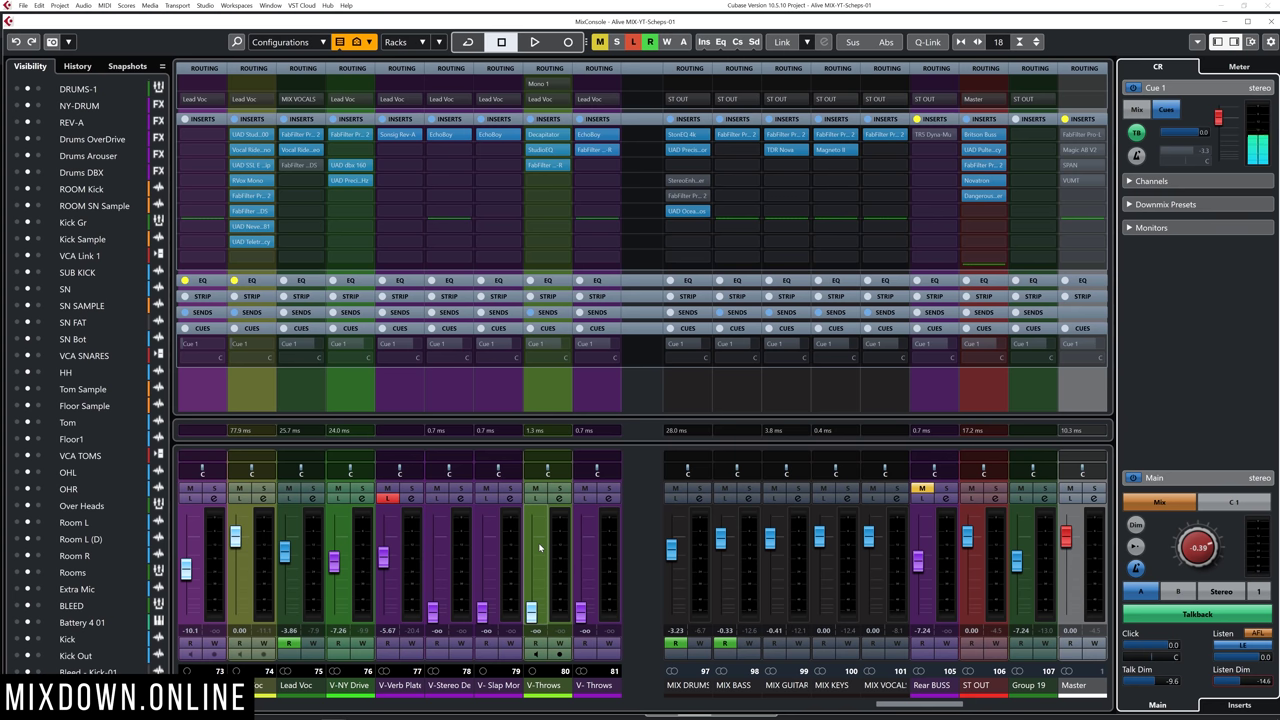
{"action": "key", "text": "space"}
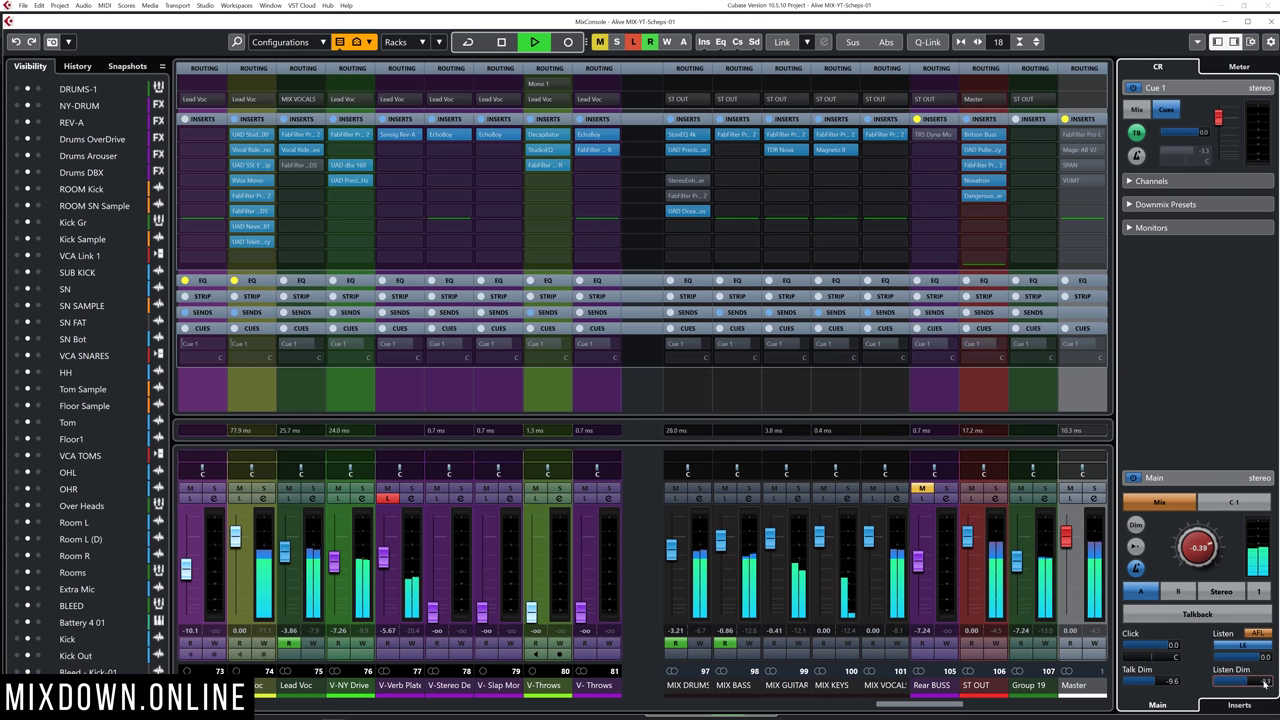
{"action": "left_click_drag", "start_coordinate": [1249, 690], "coordinate": [1175, 692]}
{"action": "key", "text": "space"}
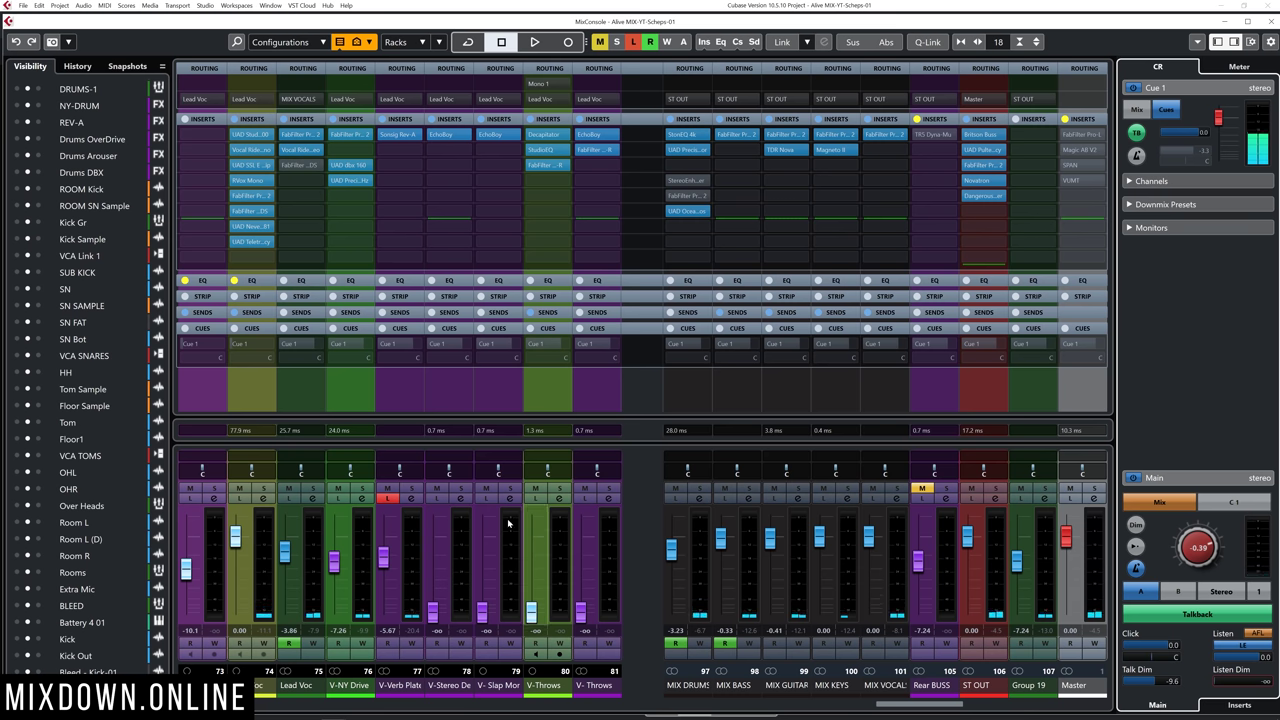
Step: Select the V-Verb Plate channel in the mixer
{"action": "left_click", "coordinate": [400, 684]}
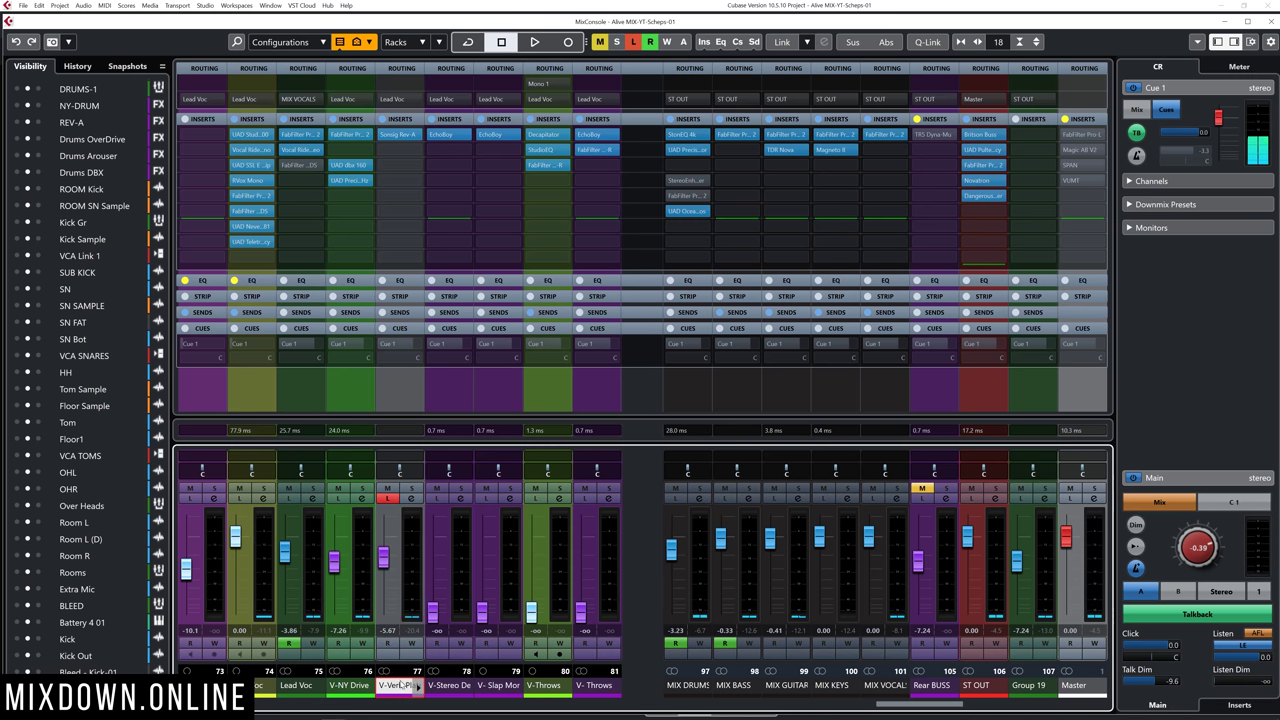